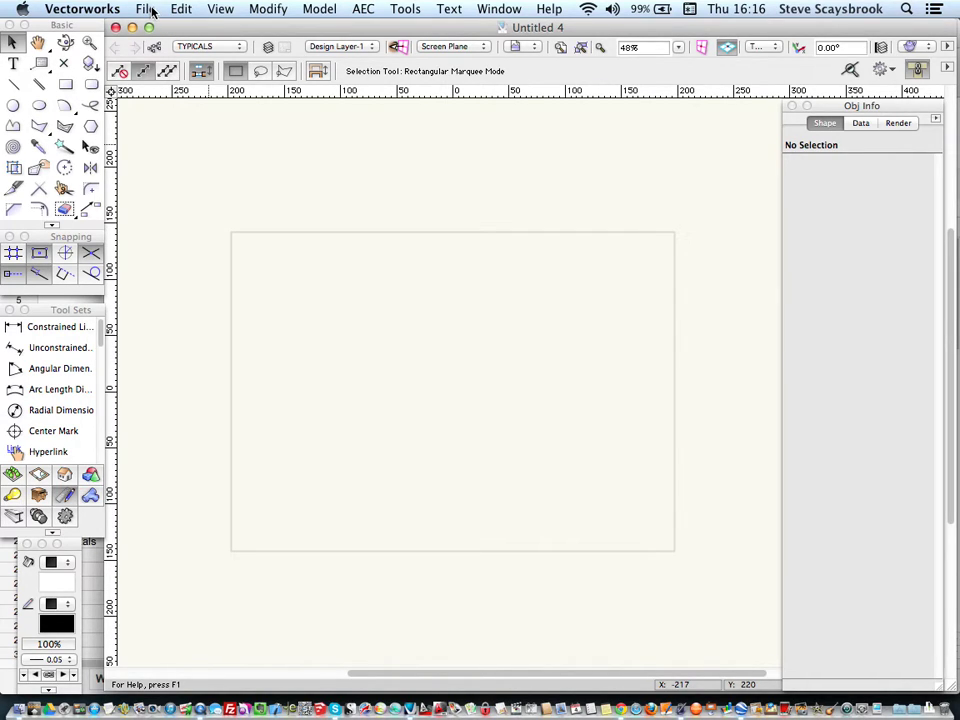
- Import MasterMap Full Colour.dwg from the OS map folder as a single DXF/DWG file
{"action": "left_click", "coordinate": [148, 10]}
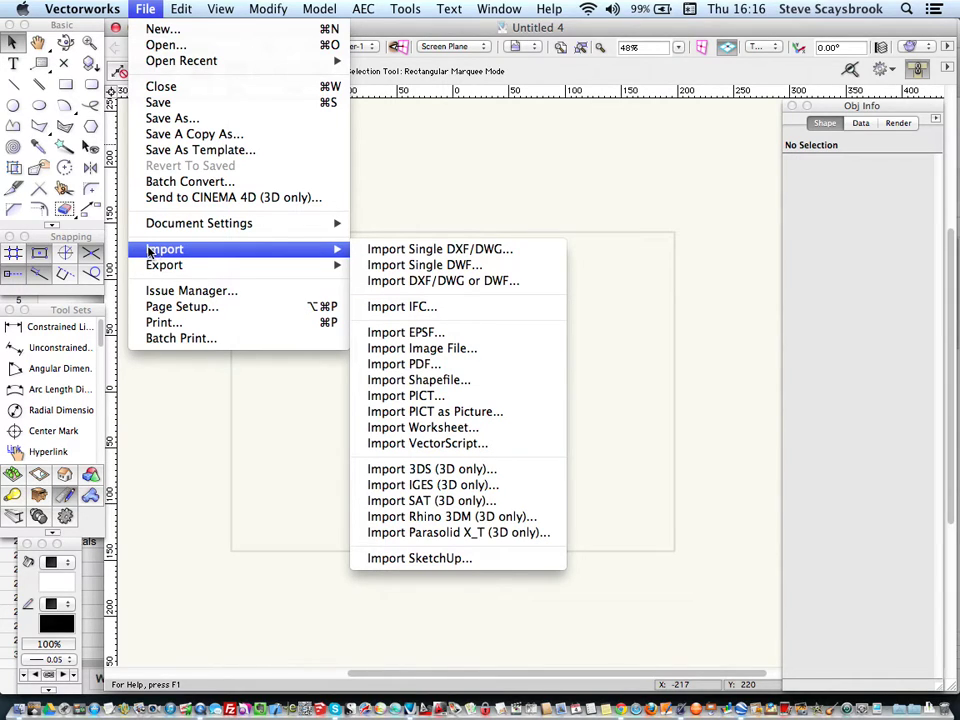
{"action": "left_click", "coordinate": [402, 251]}
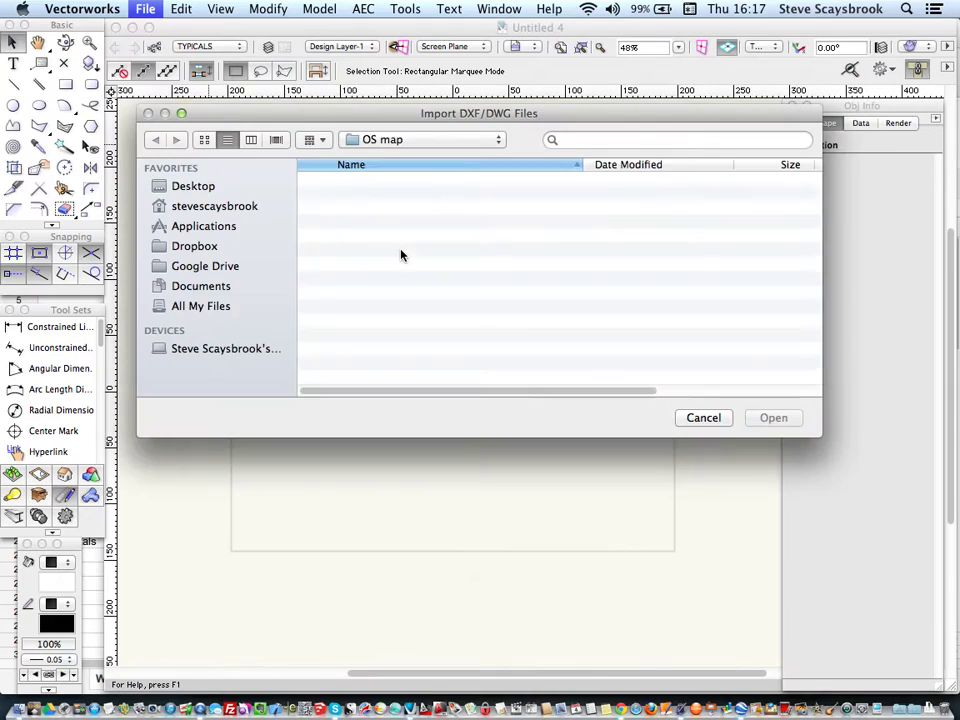
{"action": "left_click", "coordinate": [343, 234]}
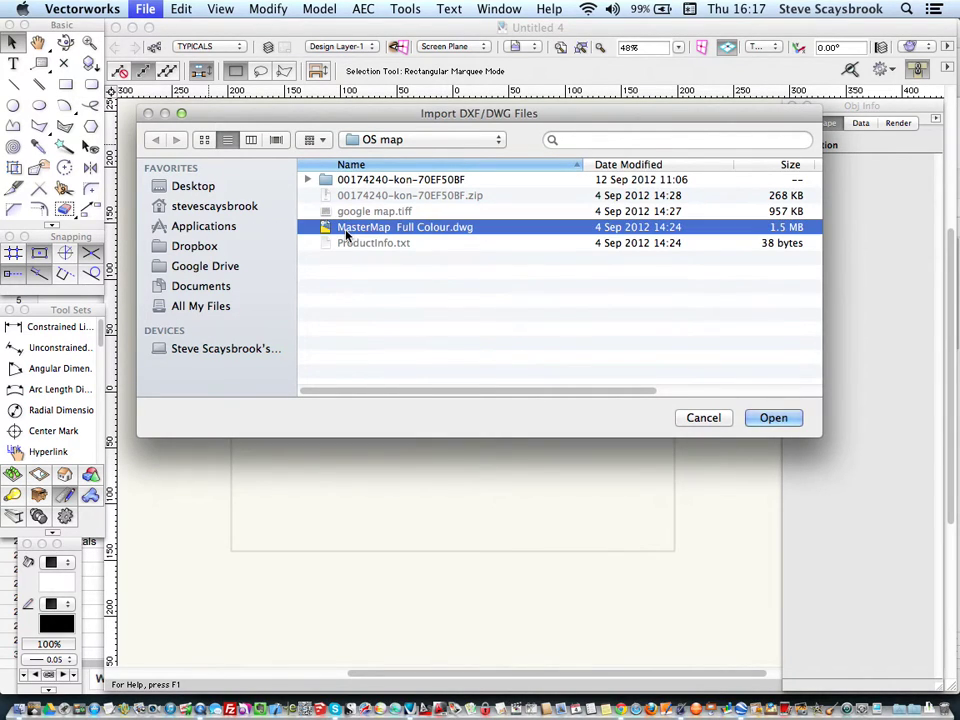
{"action": "left_click", "coordinate": [764, 419]}
- Set the DWG import options to a 1:100 layer scale and start the import
{"action": "left_click", "coordinate": [770, 419]}
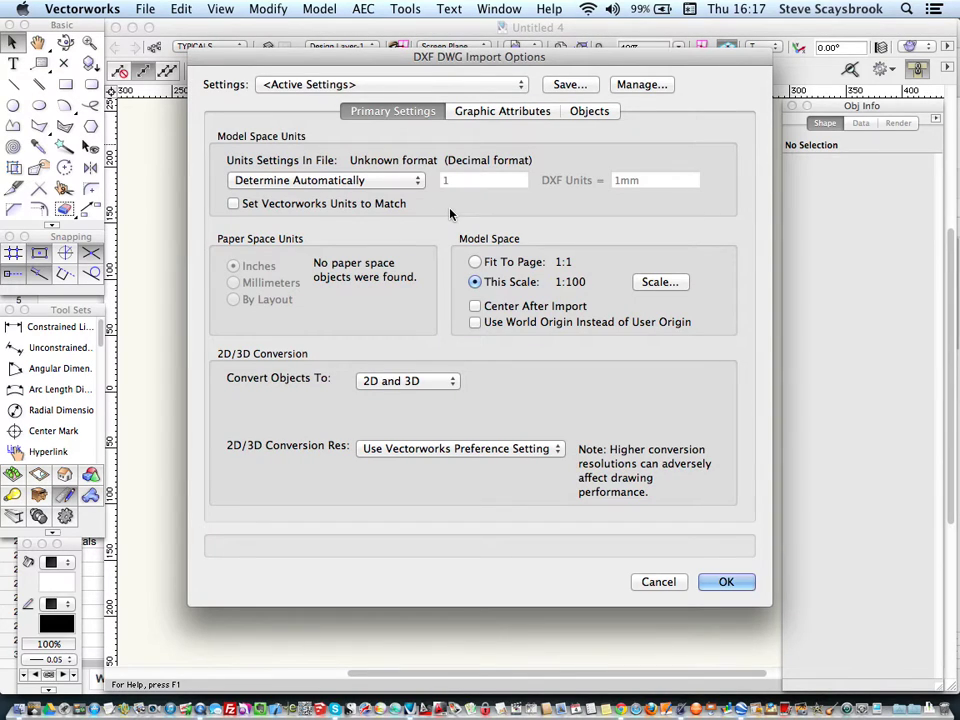
{"action": "left_click_drag", "start_coordinate": [288, 59], "coordinate": [272, 52]}
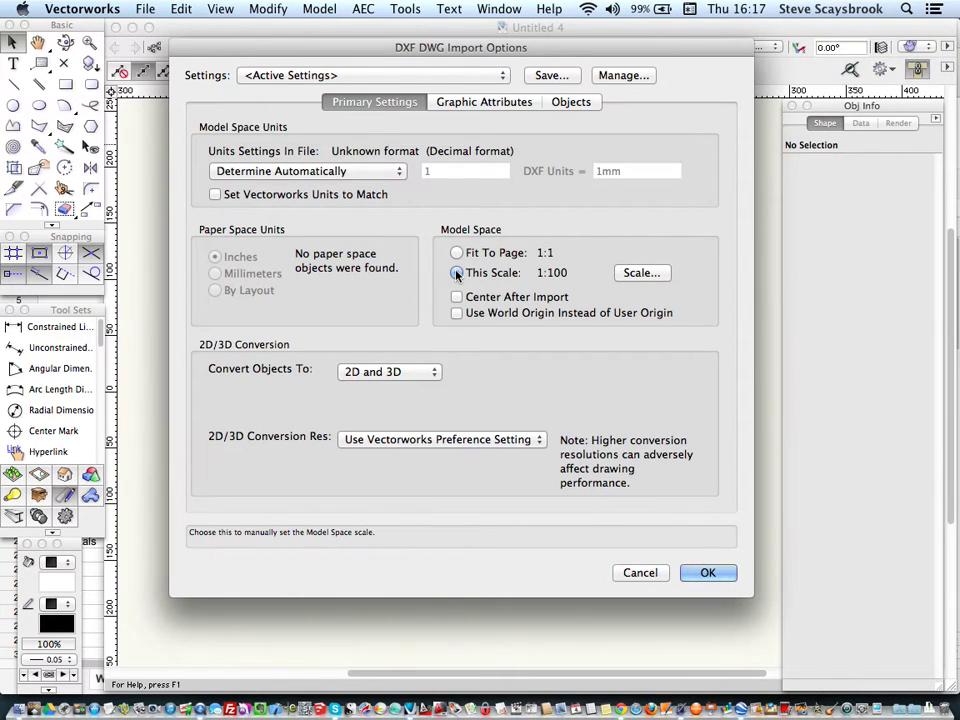
{"action": "left_click", "coordinate": [638, 272]}
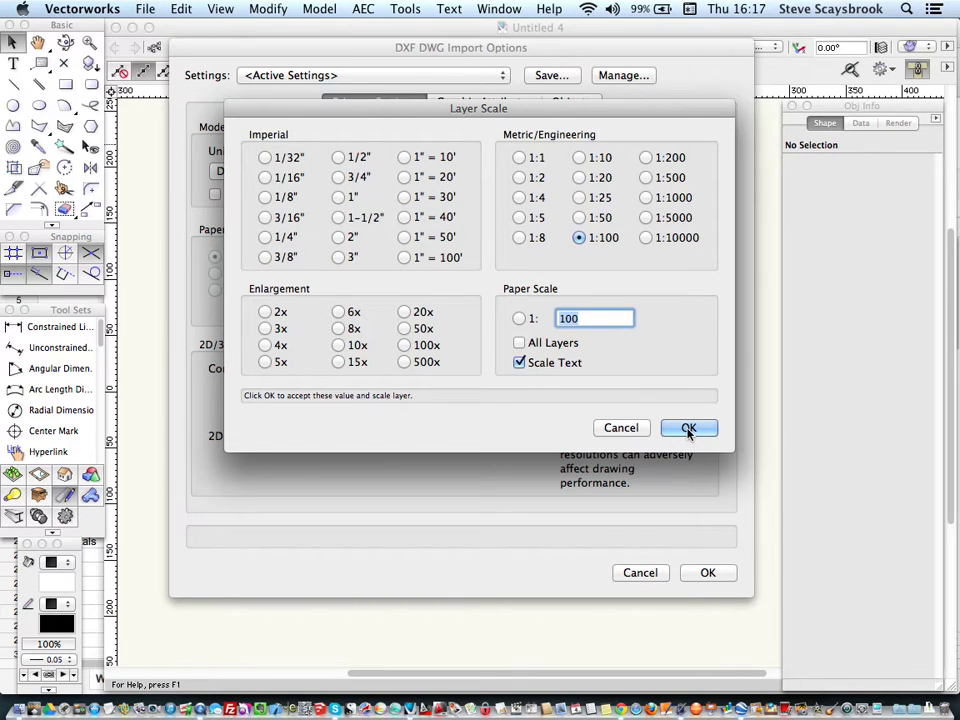
{"action": "left_click", "coordinate": [688, 429]}
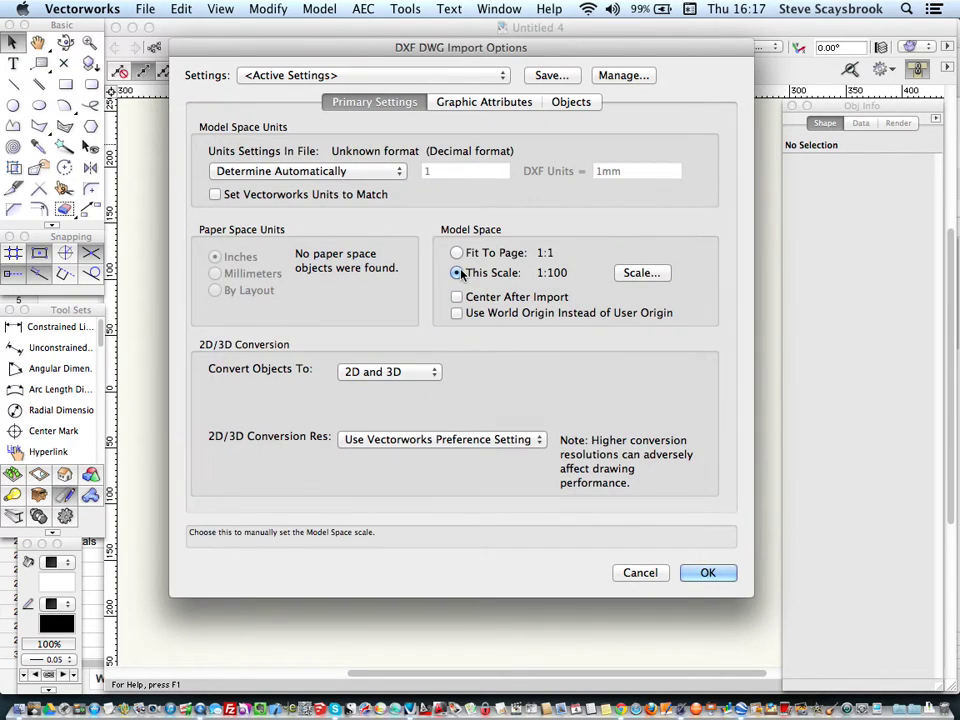
{"action": "left_click", "coordinate": [706, 573]}
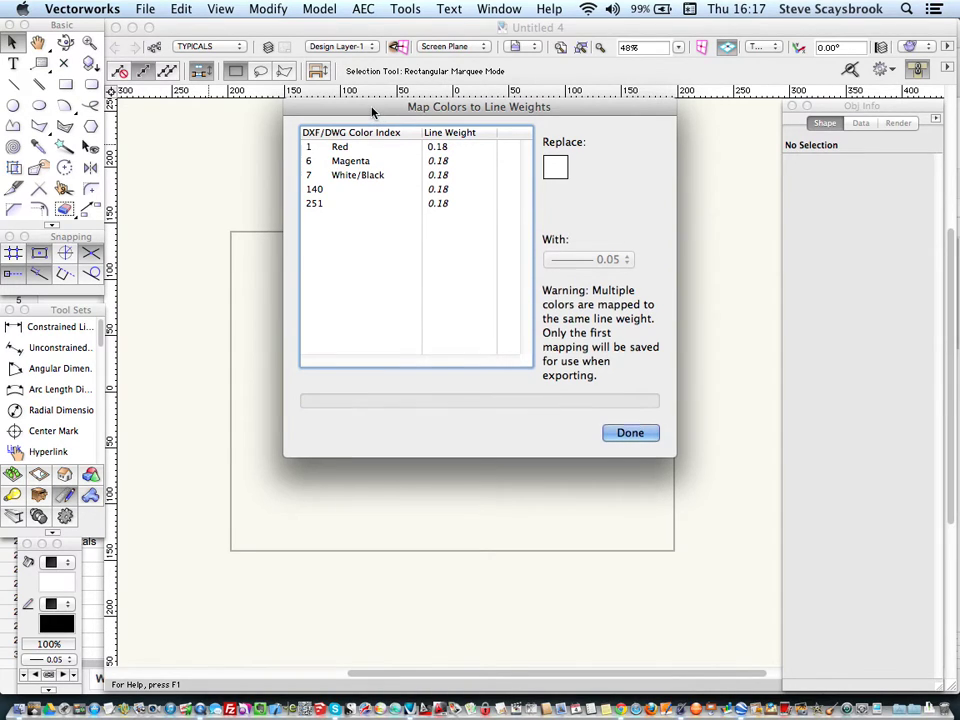
- Keep every DWG colour at 0.18 line weight and let the map conversion run
{"action": "left_click_drag", "start_coordinate": [371, 112], "coordinate": [374, 119]}
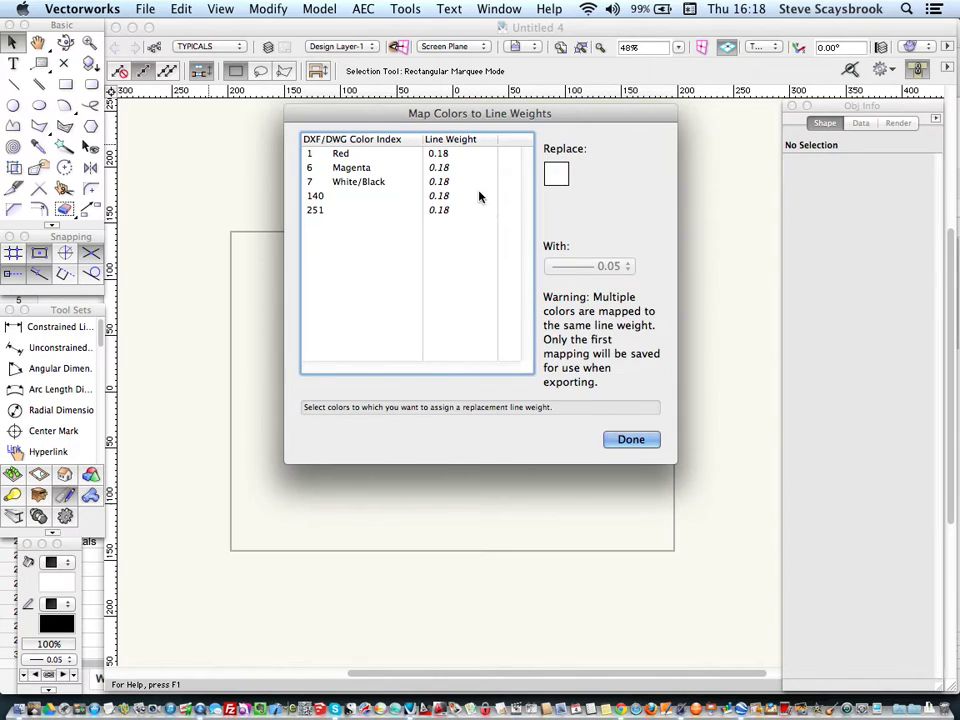
{"action": "left_click", "coordinate": [631, 441]}
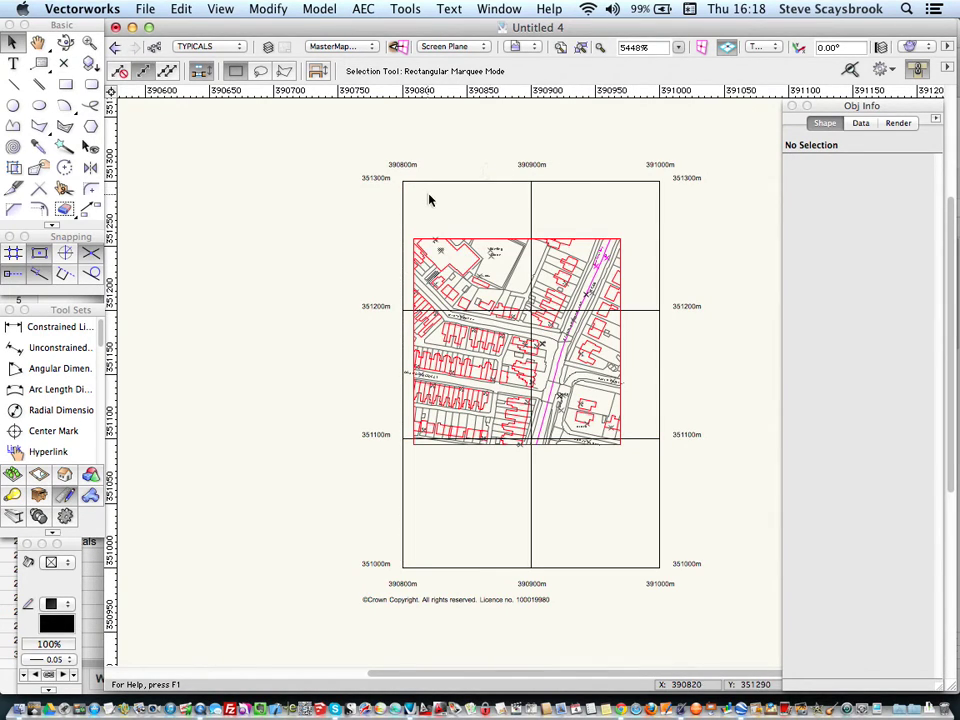
- Zoom and pan across the imported map to the PO building by Felsted Street
{"action": "scroll", "coordinate": [434, 197], "scroll_direction": "up", "scroll_amount": 3}
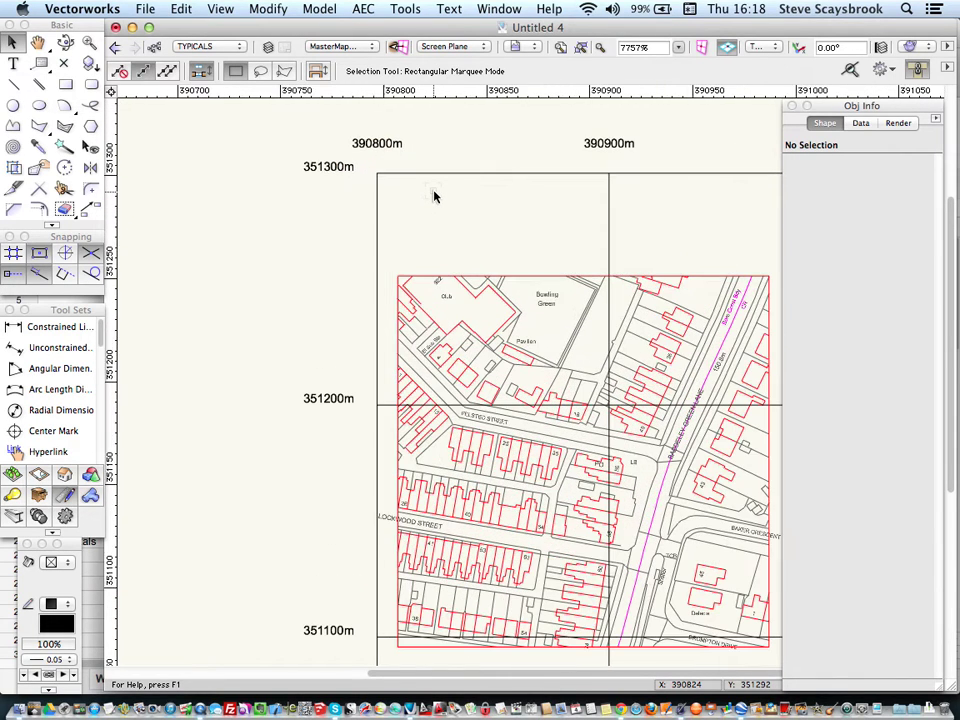
{"action": "scroll", "coordinate": [434, 197], "scroll_direction": "down", "scroll_amount": 1}
{"action": "scroll", "coordinate": [467, 212], "scroll_direction": "down", "scroll_amount": 1}
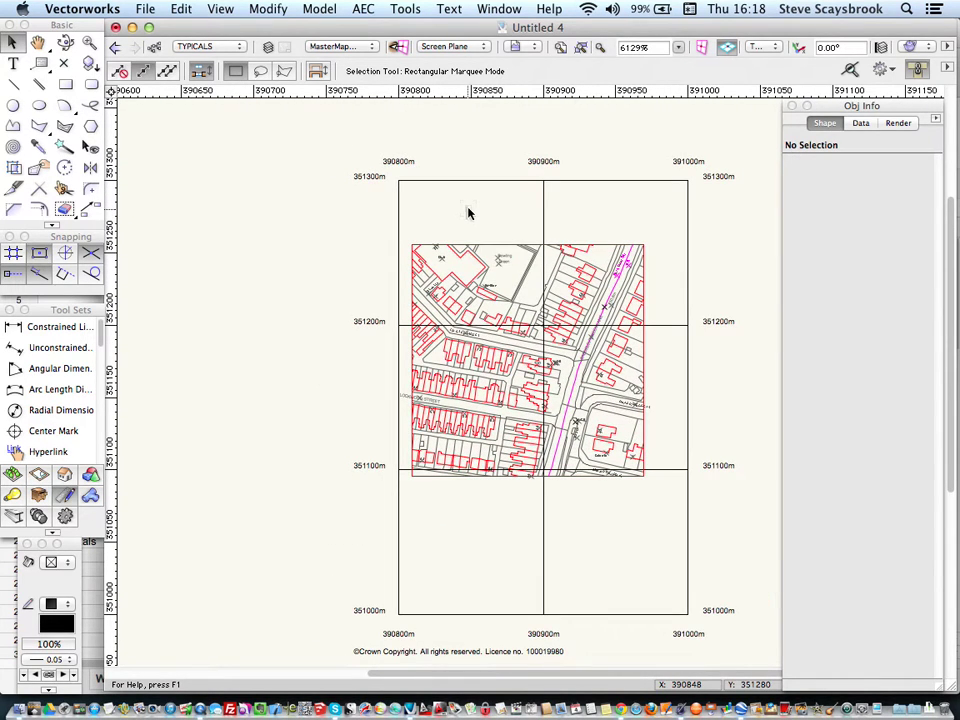
{"action": "middle_click_drag", "start_coordinate": [467, 212], "coordinate": [422, 206]}
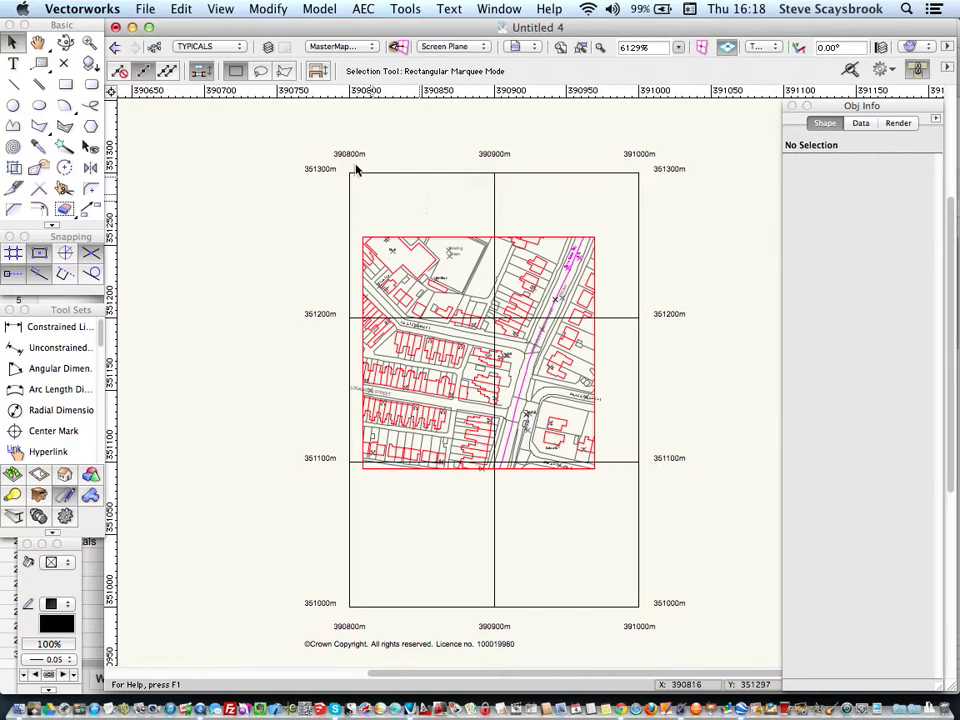
{"action": "scroll", "coordinate": [356, 165], "scroll_direction": "up", "scroll_amount": 2}
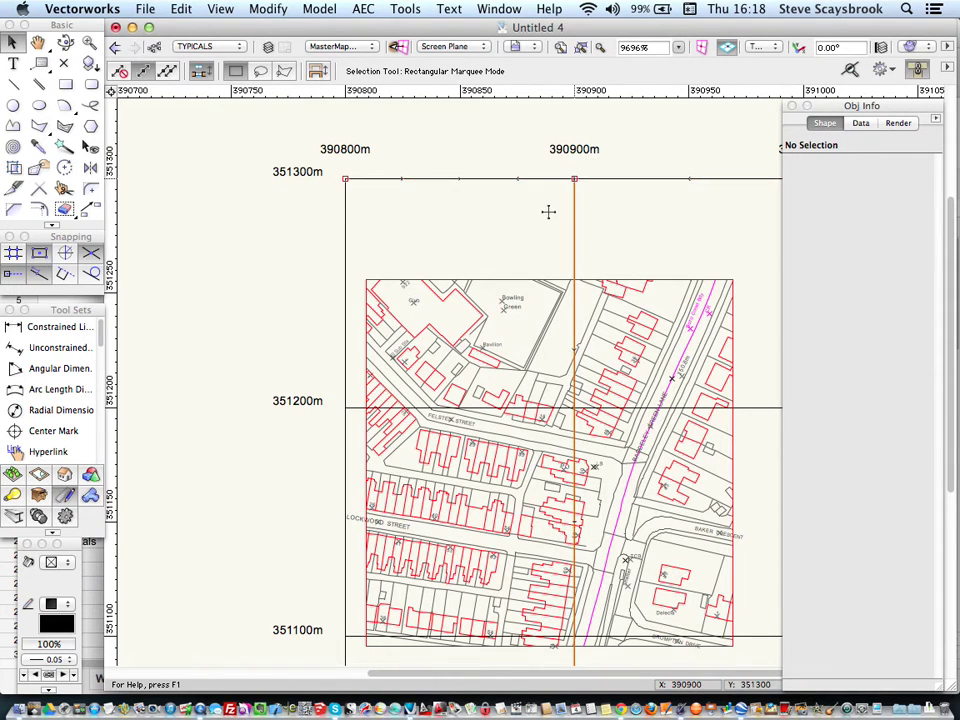
{"action": "middle_click_drag", "start_coordinate": [512, 232], "coordinate": [495, 147]}
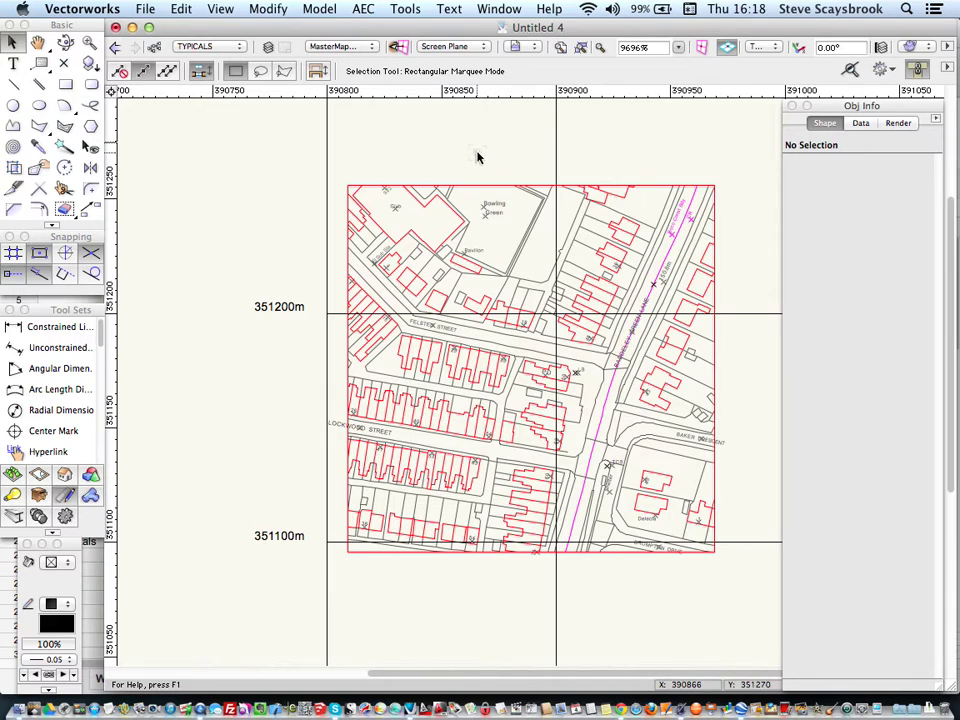
{"action": "middle_click_drag", "start_coordinate": [467, 173], "coordinate": [478, 224]}
{"action": "scroll", "coordinate": [251, 202], "scroll_direction": "down", "scroll_amount": 1}
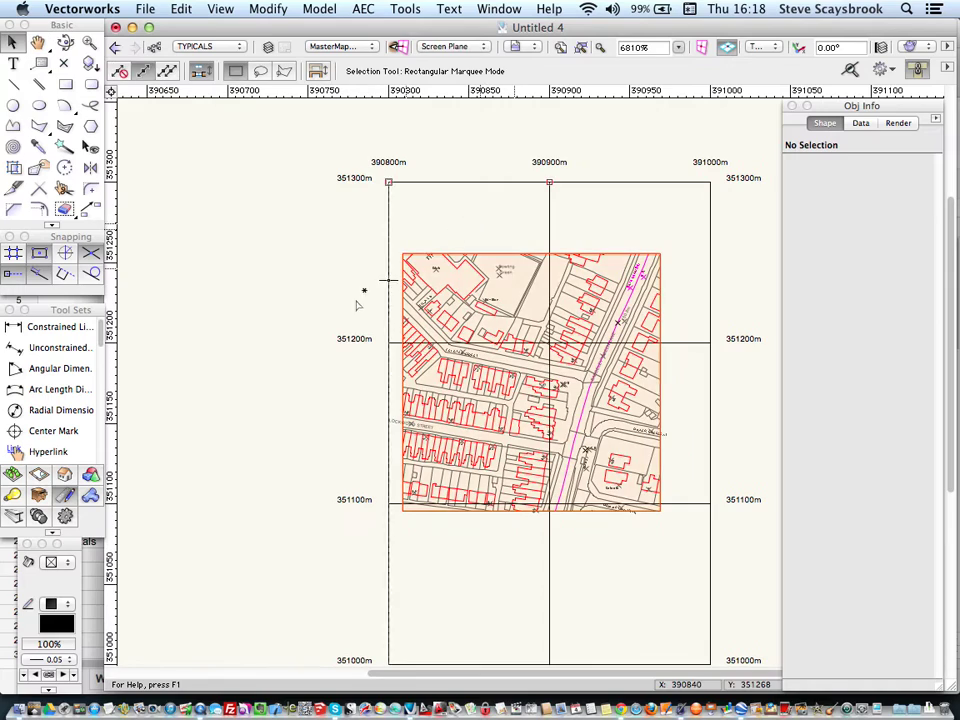
{"action": "scroll", "coordinate": [300, 292], "scroll_direction": "down", "scroll_amount": 2}
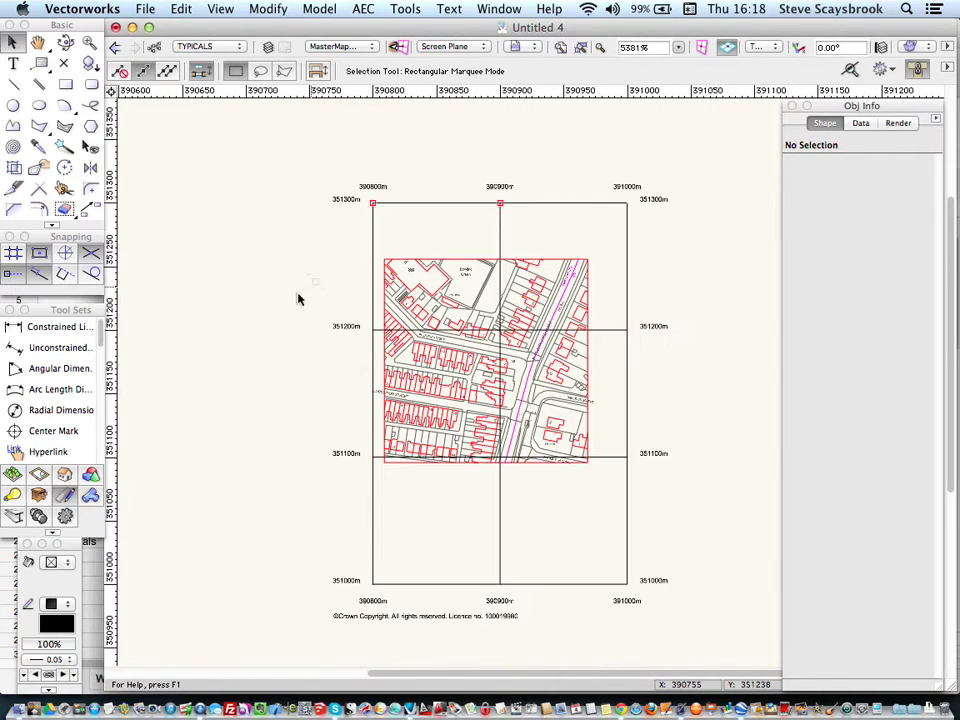
{"action": "middle_click_drag", "start_coordinate": [279, 280], "coordinate": [263, 261]}
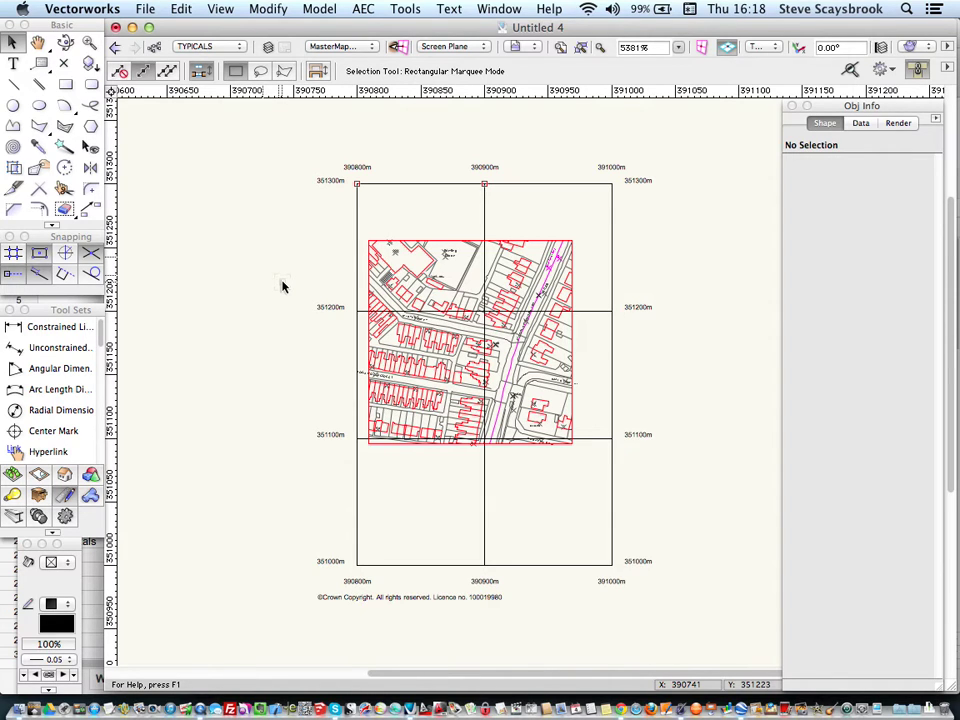
{"action": "scroll", "coordinate": [476, 317], "scroll_direction": "up", "scroll_amount": 5}
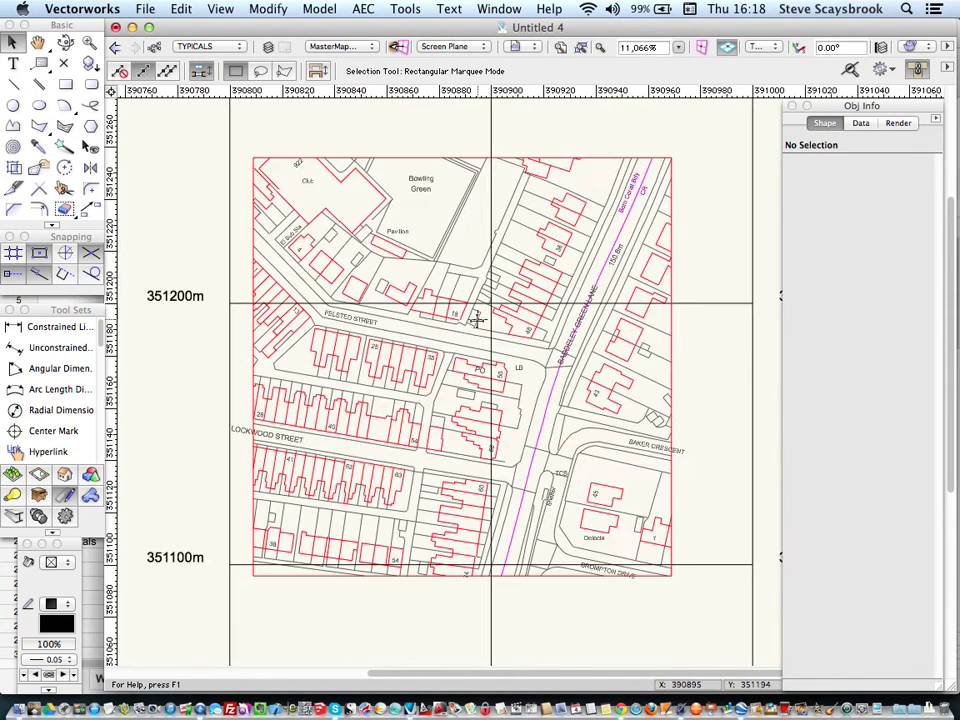
{"action": "scroll", "coordinate": [447, 382], "scroll_direction": "up", "scroll_amount": 6}
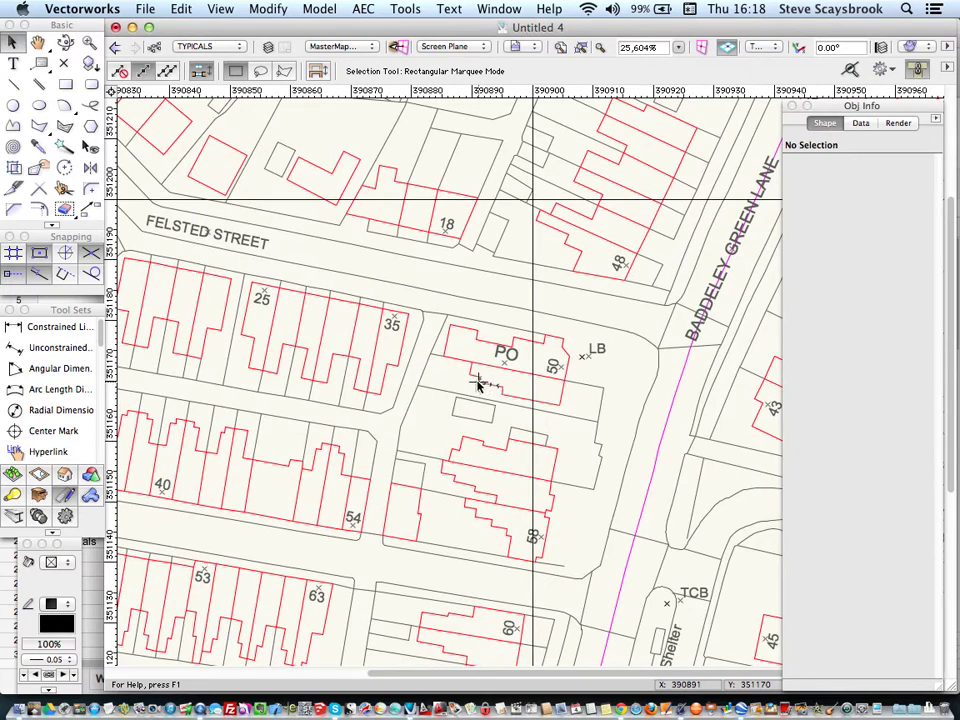
{"action": "middle_click_drag", "start_coordinate": [480, 381], "coordinate": [446, 315]}
{"action": "scroll", "coordinate": [450, 310], "scroll_direction": "up", "scroll_amount": 2}
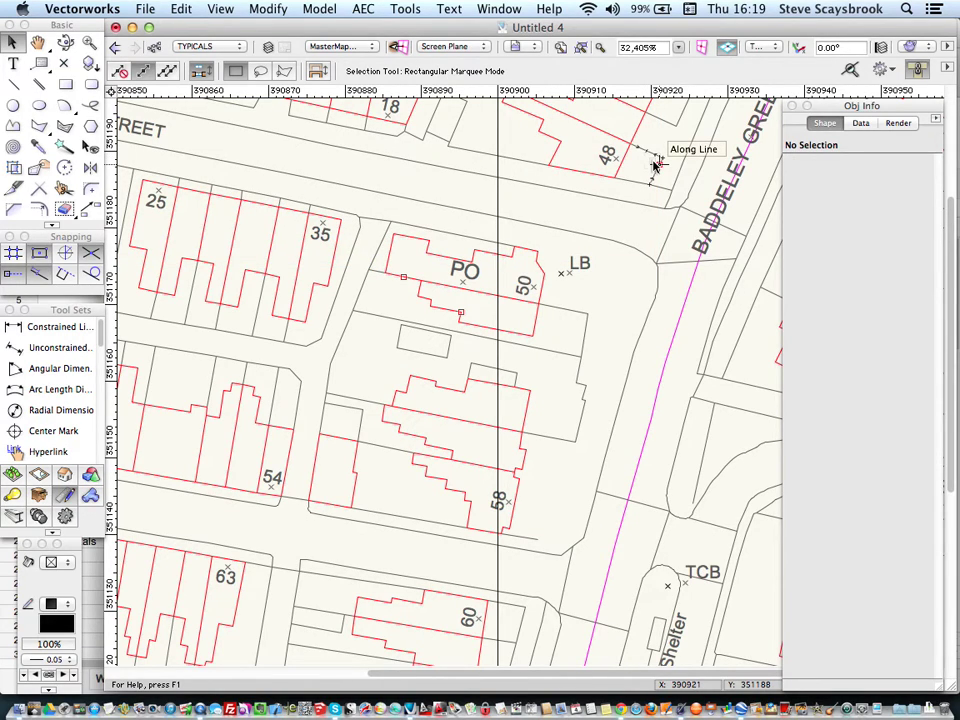
- Rotate the plan about the PO building corner to align with its edge, framing nearby plots
{"action": "left_click", "coordinate": [801, 50]}
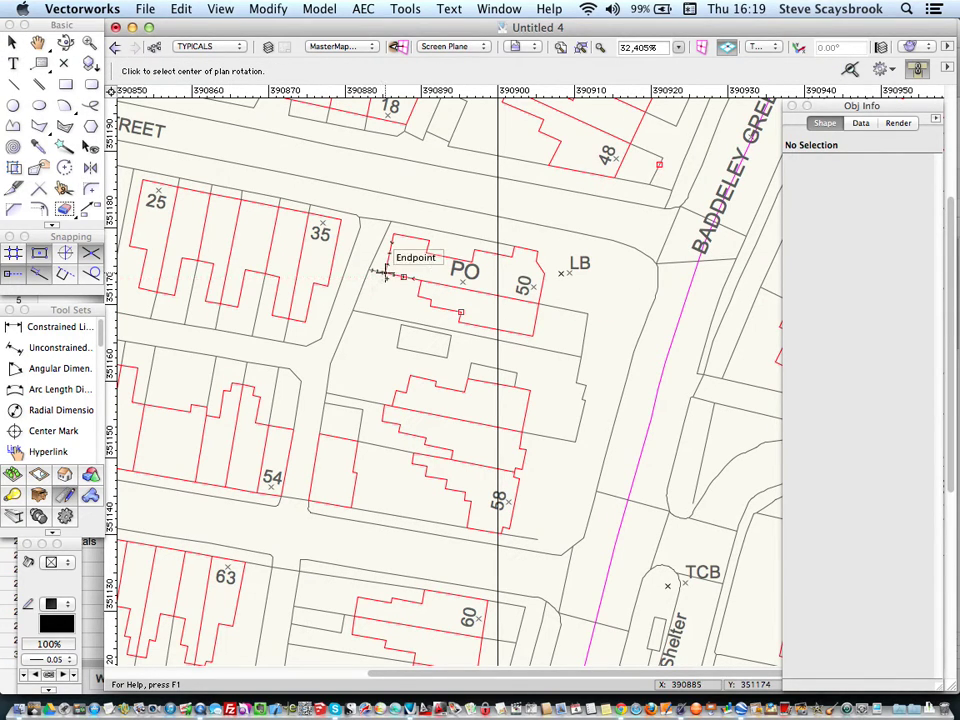
{"action": "scroll", "coordinate": [386, 270], "scroll_direction": "up", "scroll_amount": 2}
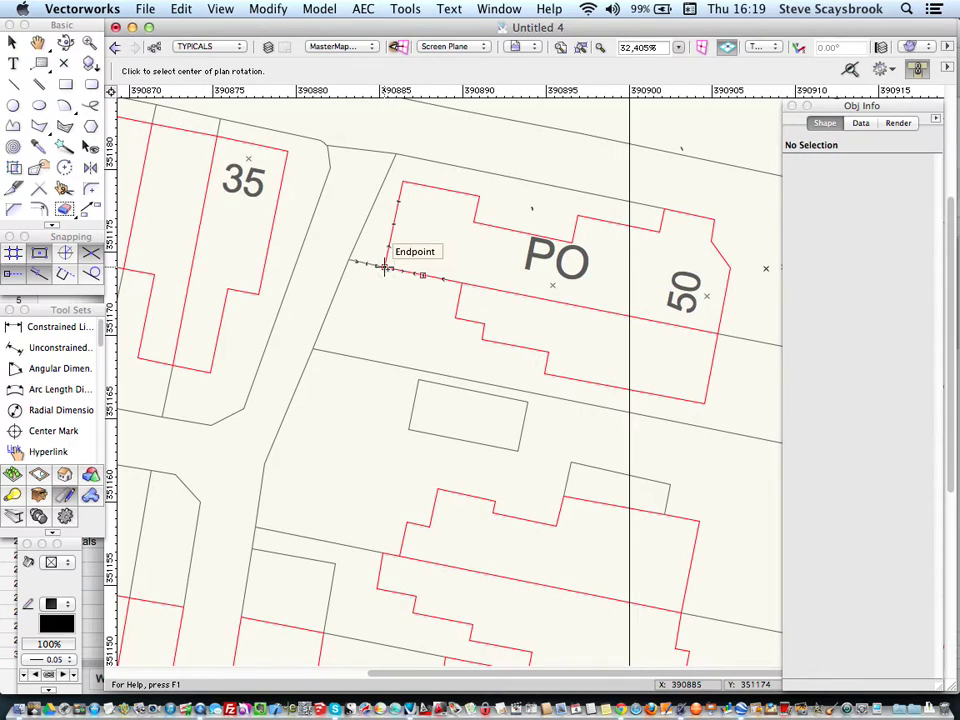
{"action": "left_click", "coordinate": [385, 267]}
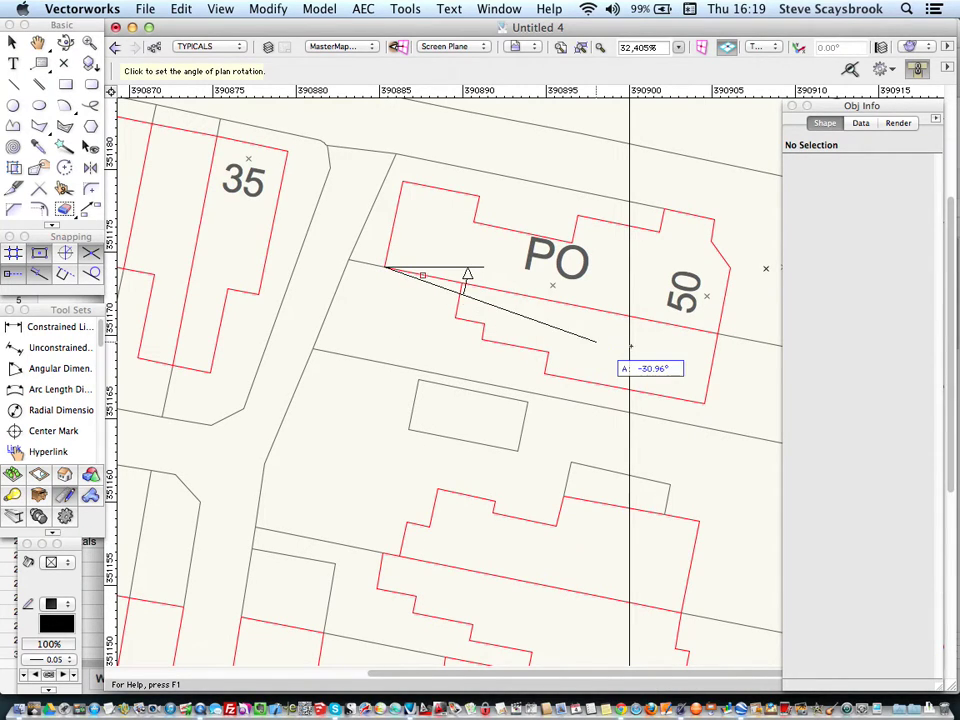
{"action": "left_click", "coordinate": [718, 332]}
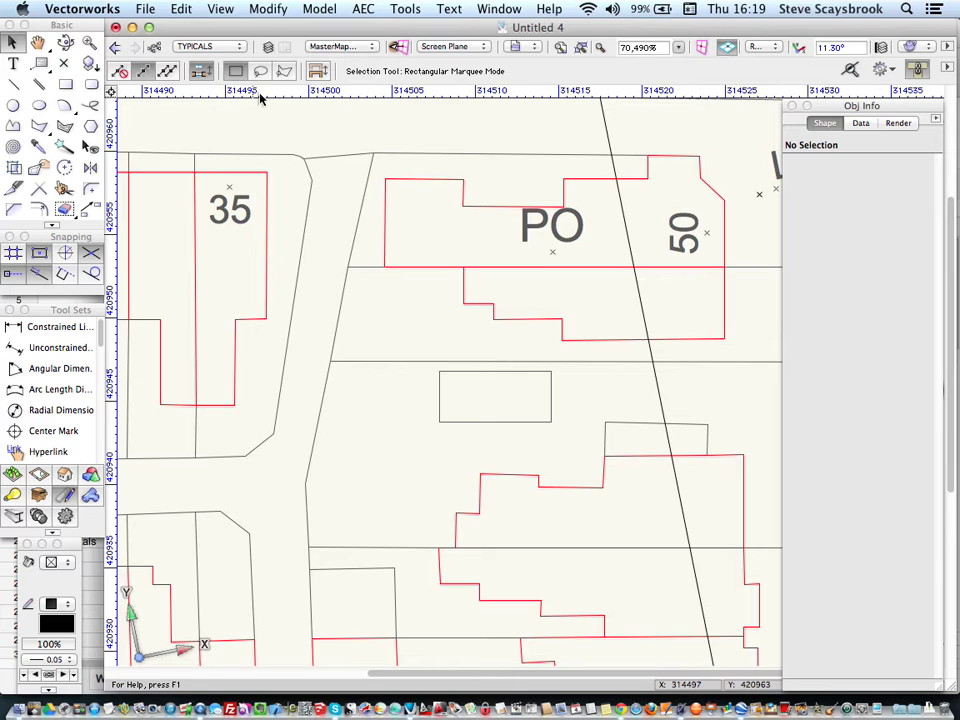
{"action": "scroll", "coordinate": [500, 275], "scroll_direction": "down", "scroll_amount": 5}
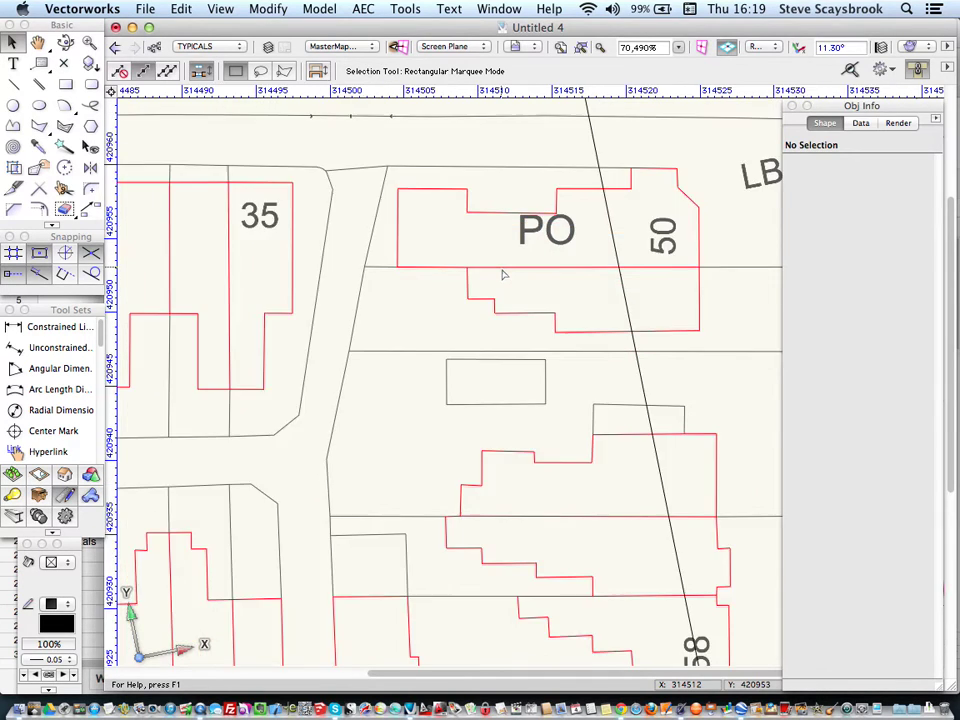
{"action": "scroll", "coordinate": [445, 288], "scroll_direction": "up", "scroll_amount": 2}
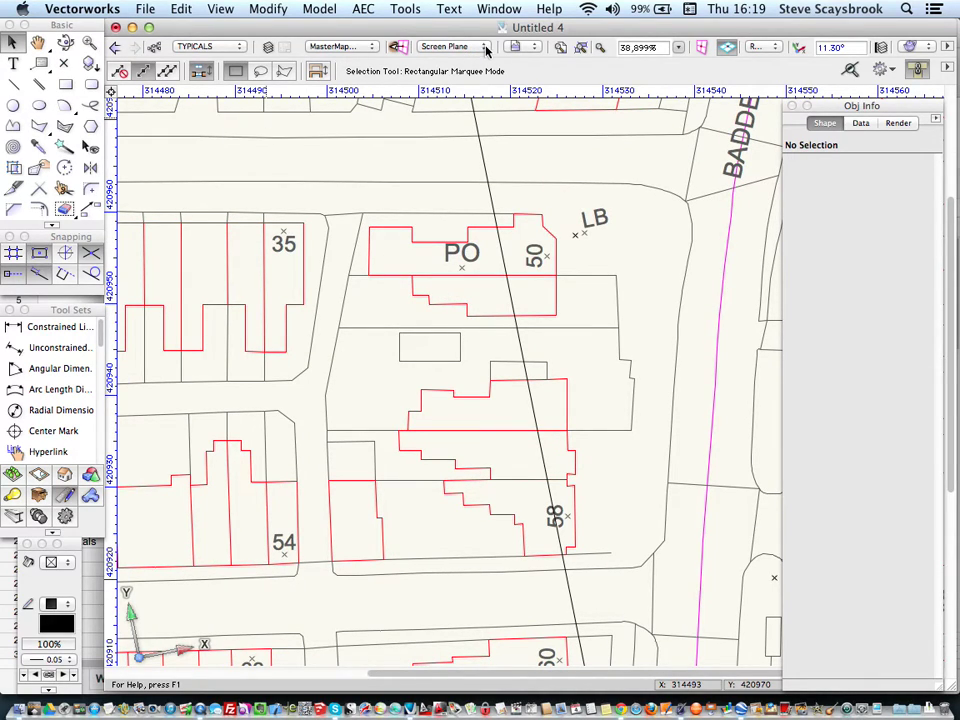
- Save the current rotated view as 'Building set to horizontal'
{"action": "left_click", "coordinate": [533, 48]}
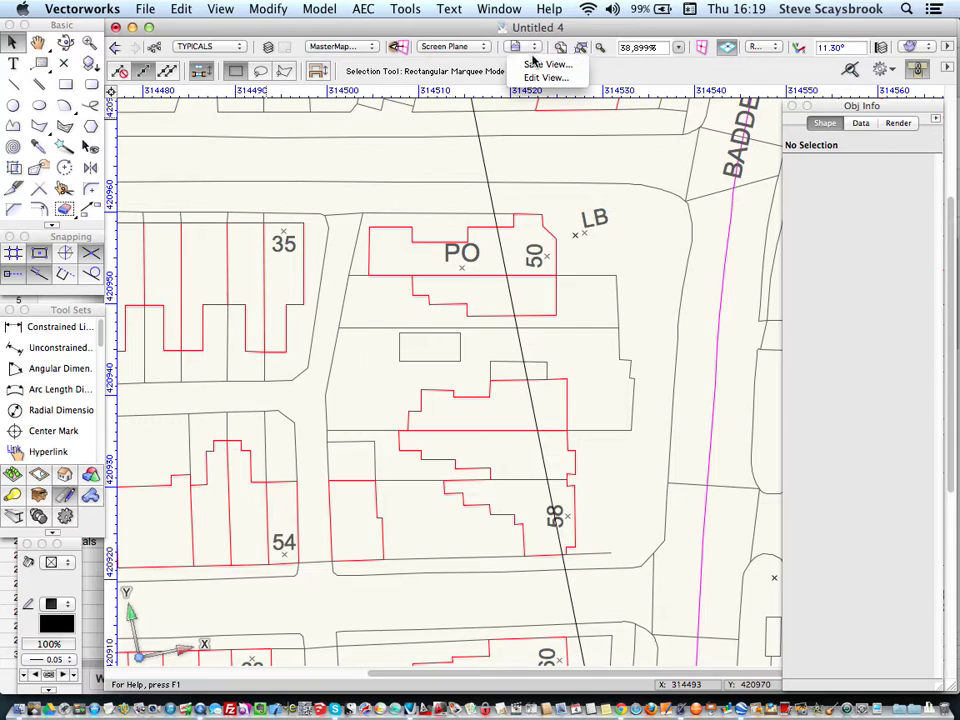
{"action": "left_click", "coordinate": [533, 67]}
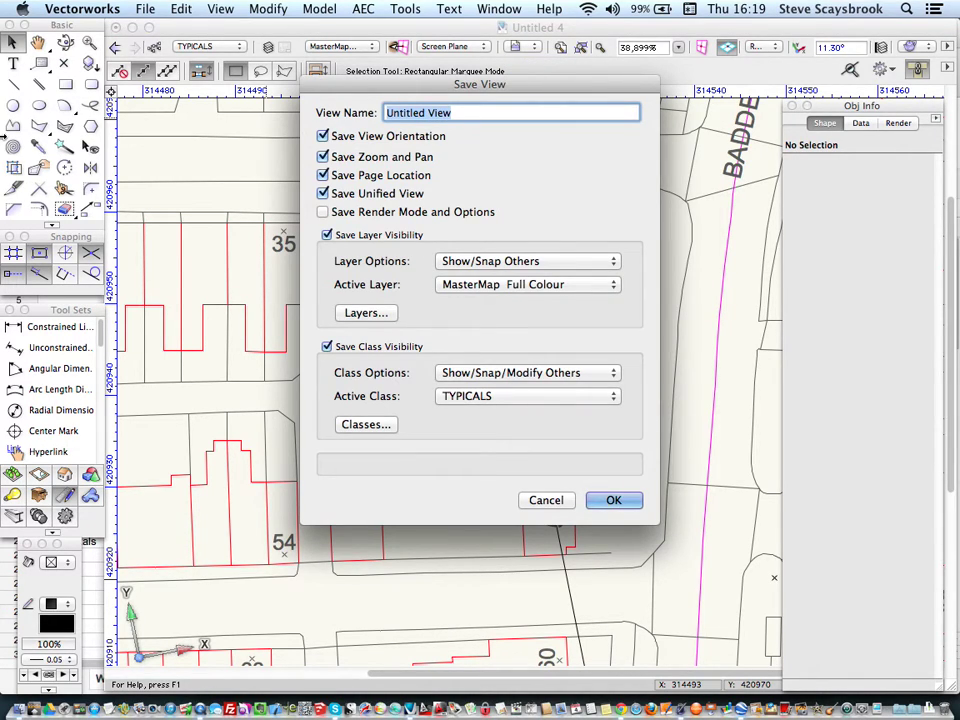
{"action": "type", "text": "Building set to horizontal"}
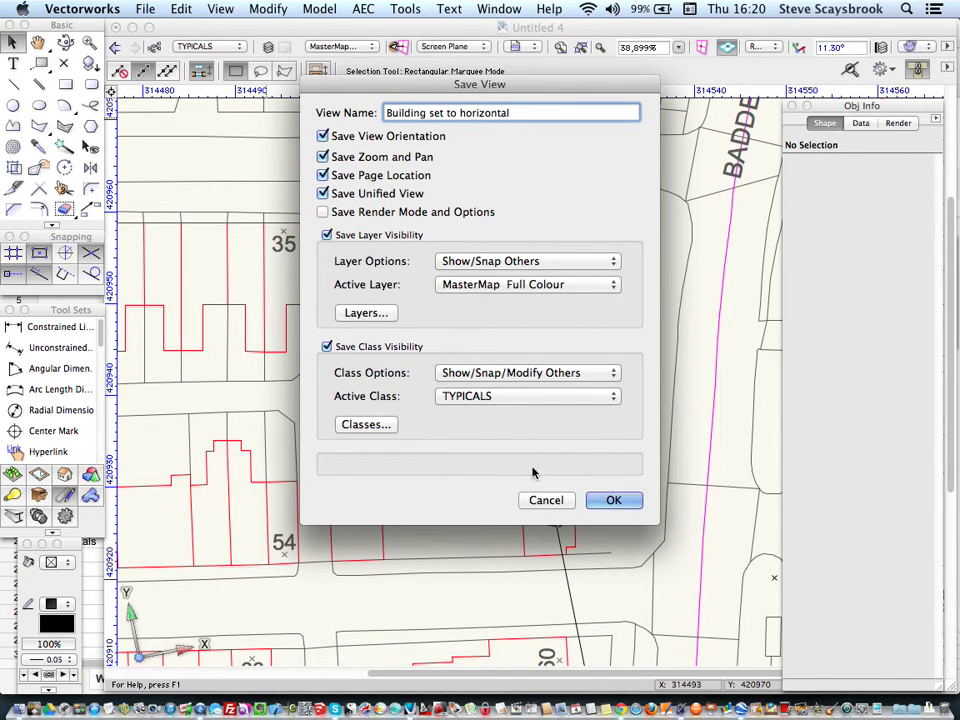
{"action": "left_click", "coordinate": [604, 505]}
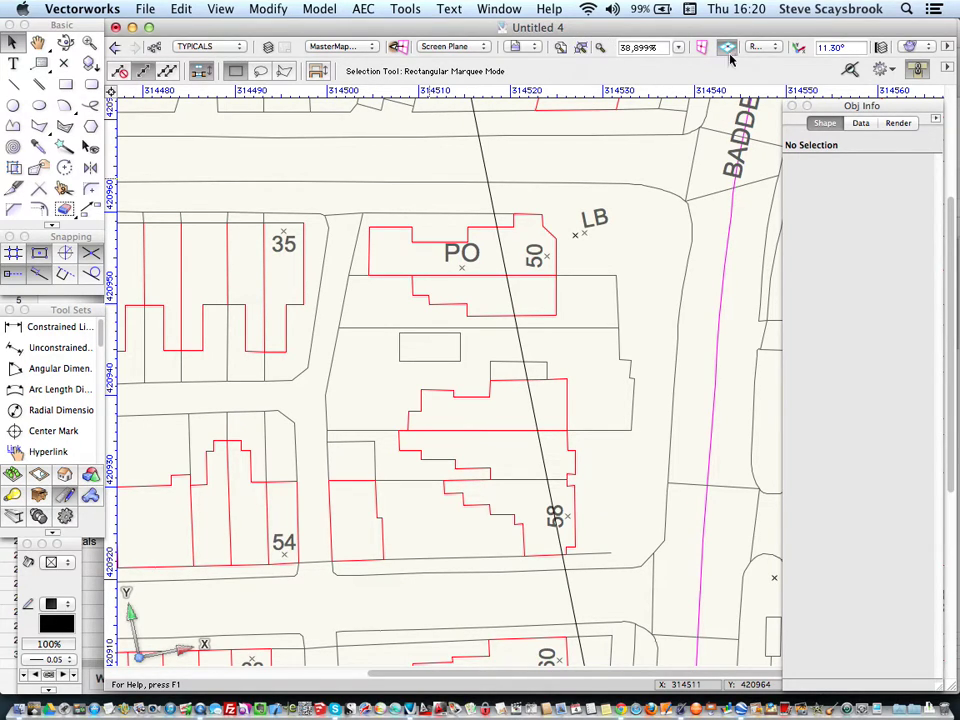
- Switch back to standard Top/Plan view, zoomed around the 35, PO and 50 plots
{"action": "left_click", "coordinate": [773, 50]}
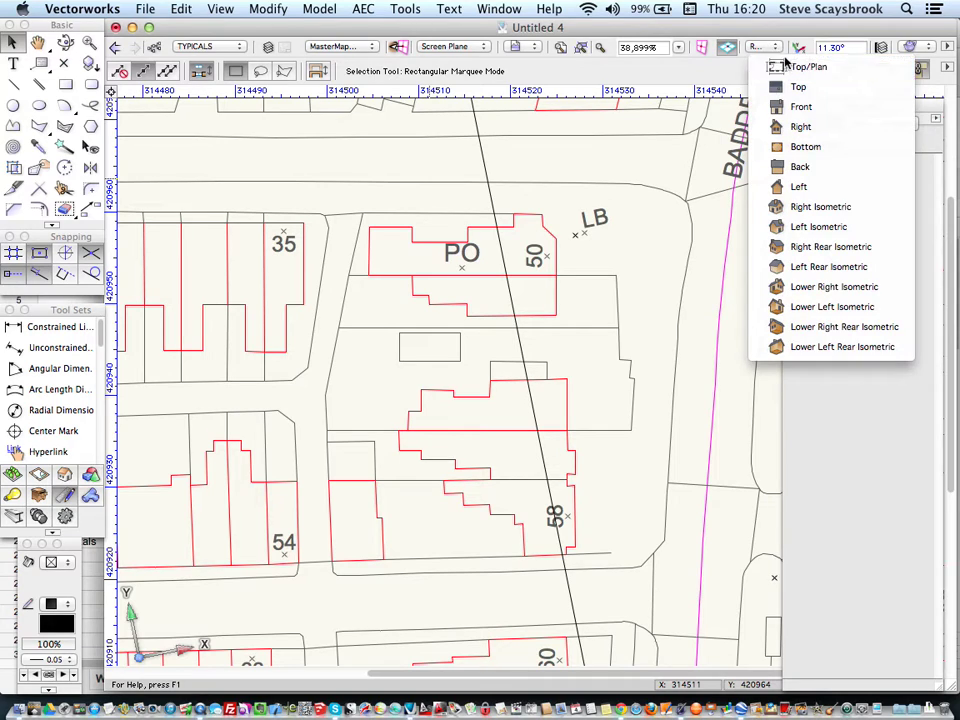
{"action": "left_click", "coordinate": [806, 68]}
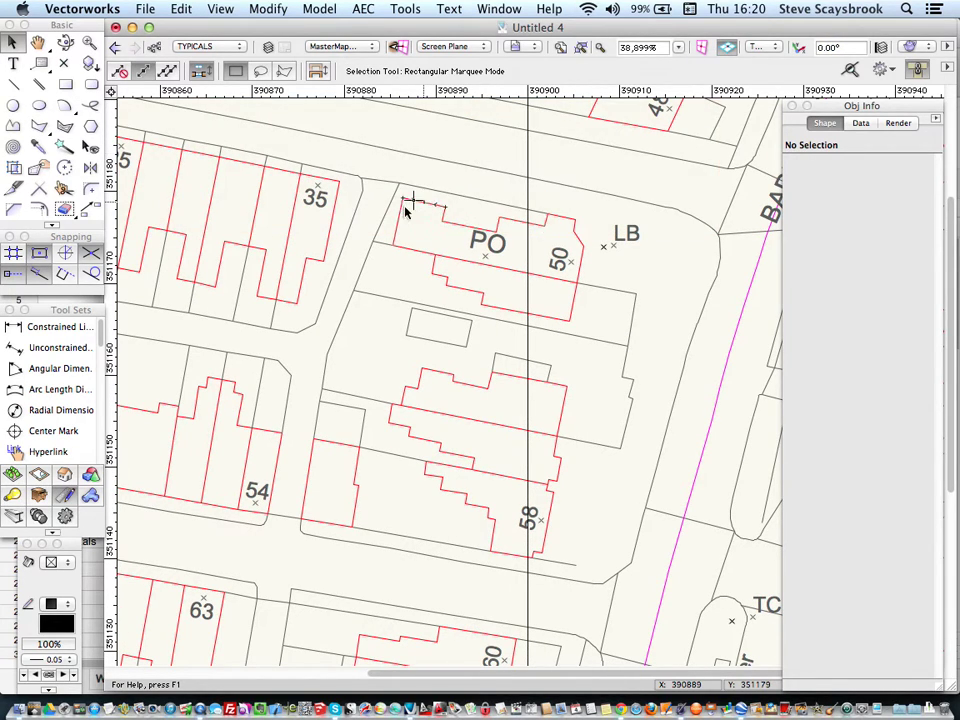
{"action": "scroll", "coordinate": [407, 204], "scroll_direction": "up", "scroll_amount": 5}
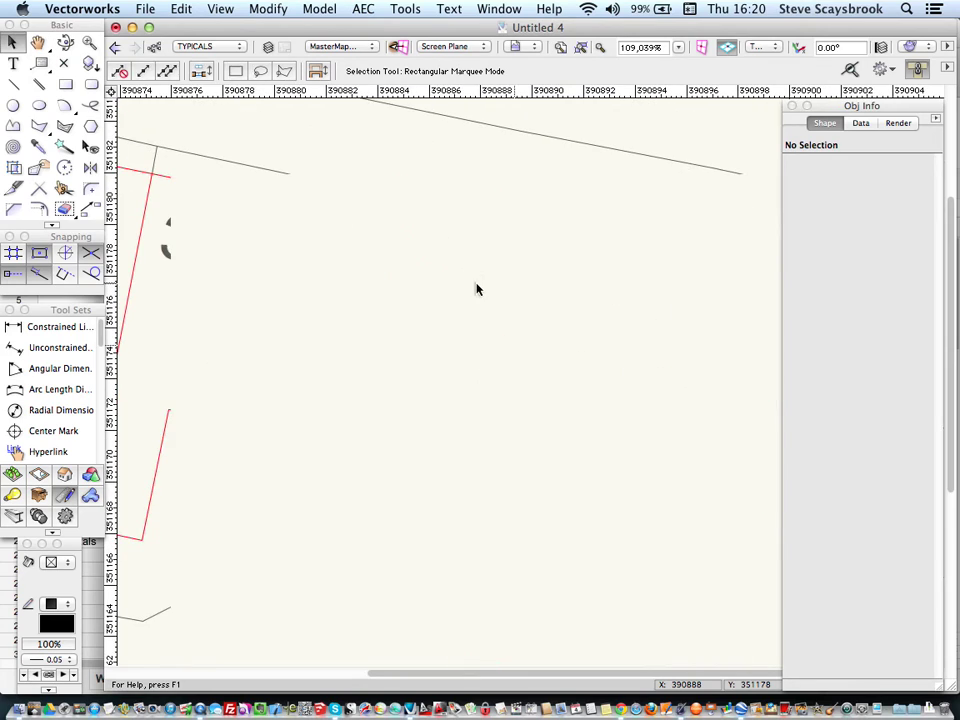
{"action": "scroll", "coordinate": [471, 285], "scroll_direction": "down", "scroll_amount": 2}
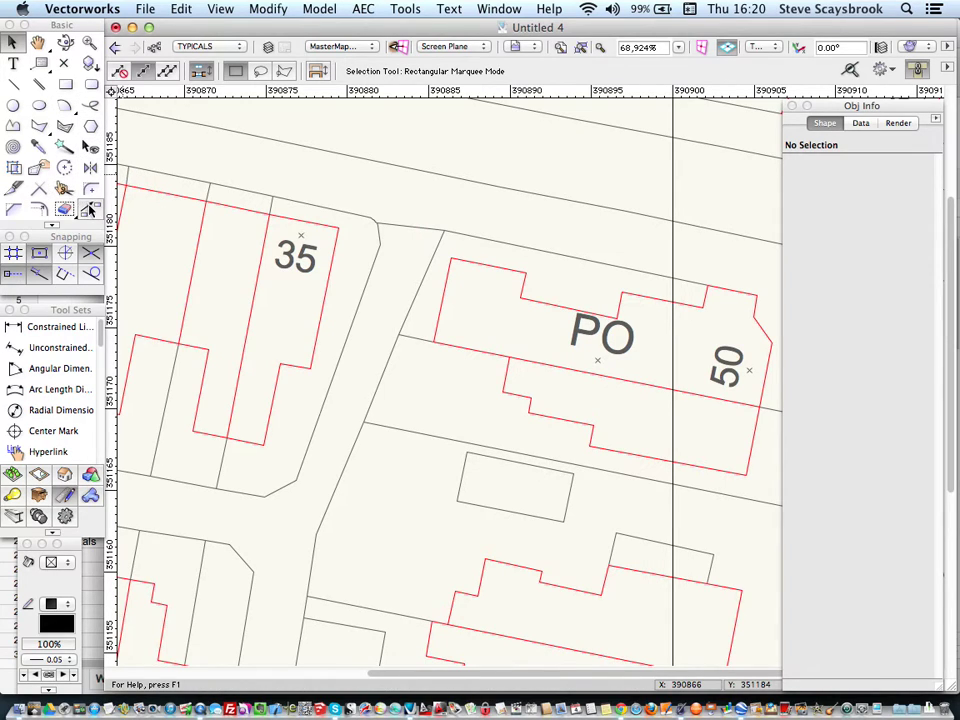
- Place a 2D locus on the PO building's top-left corner, reading X 390886, Y 351179
{"action": "left_click", "coordinate": [64, 63]}
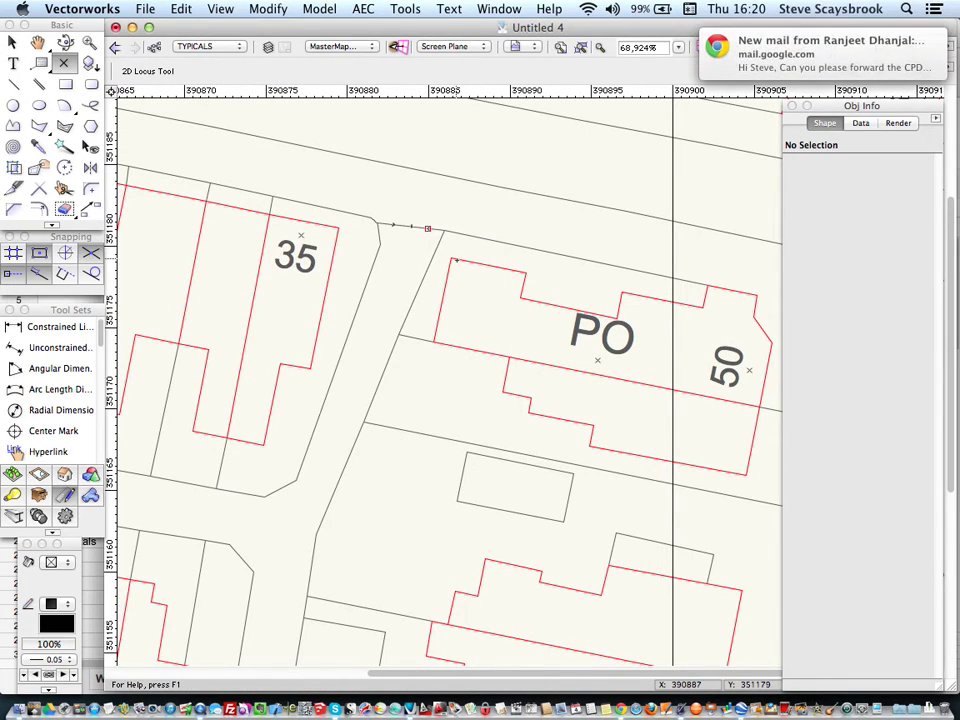
{"action": "left_click", "coordinate": [451, 259]}
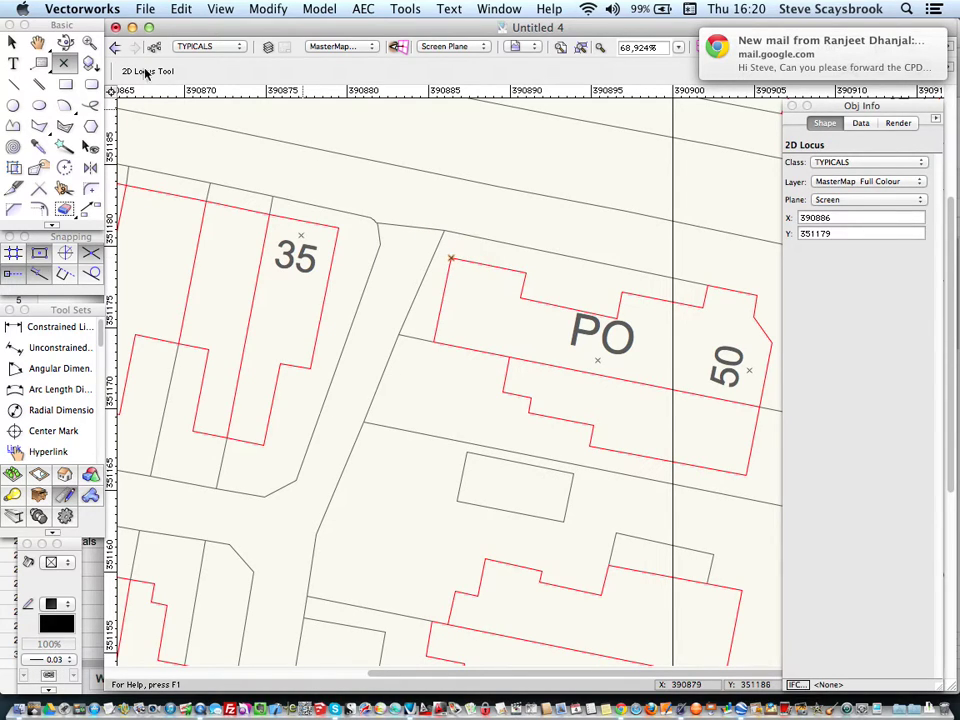
{"action": "left_click", "coordinate": [10, 40]}
{"action": "left_click_drag", "start_coordinate": [411, 205], "coordinate": [463, 270]}
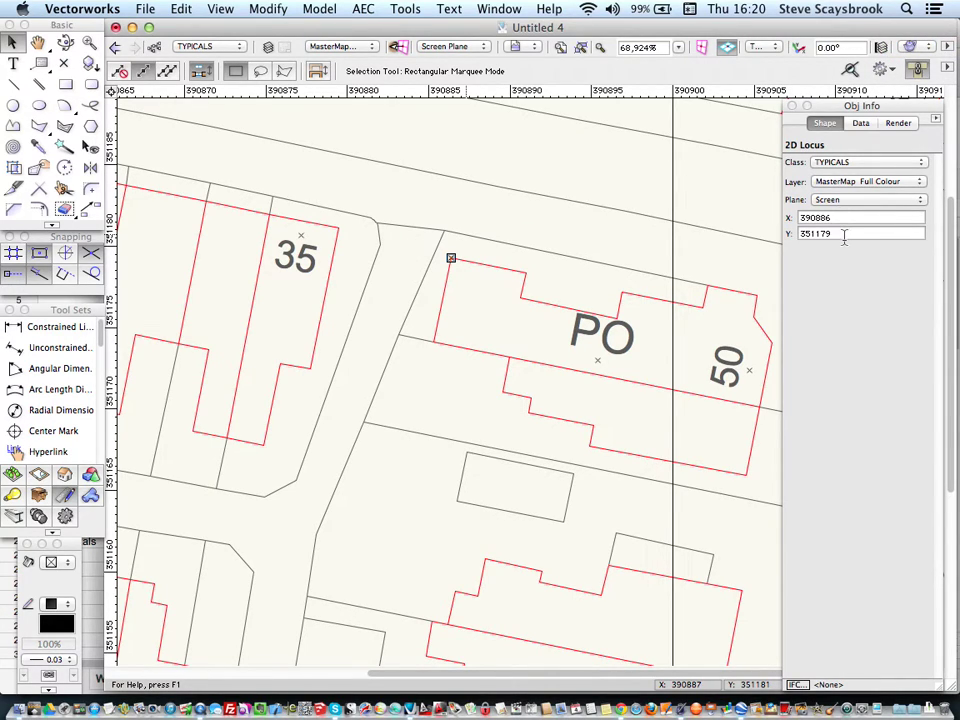
{"action": "scroll", "coordinate": [469, 264], "scroll_direction": "up", "scroll_amount": 5}
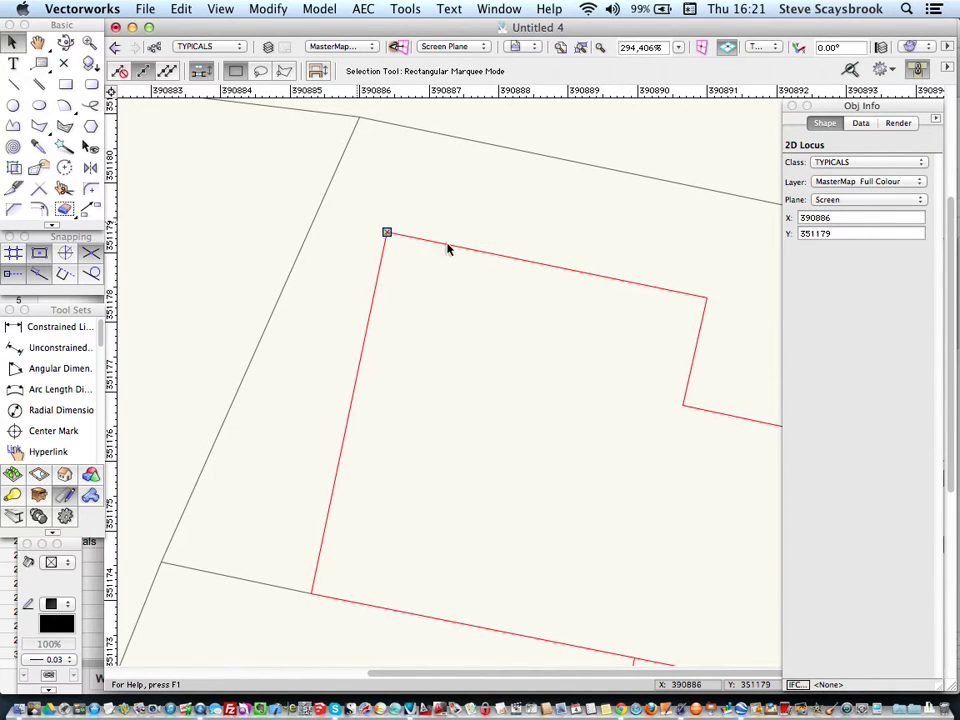
{"action": "scroll", "coordinate": [456, 250], "scroll_direction": "down", "scroll_amount": 5}
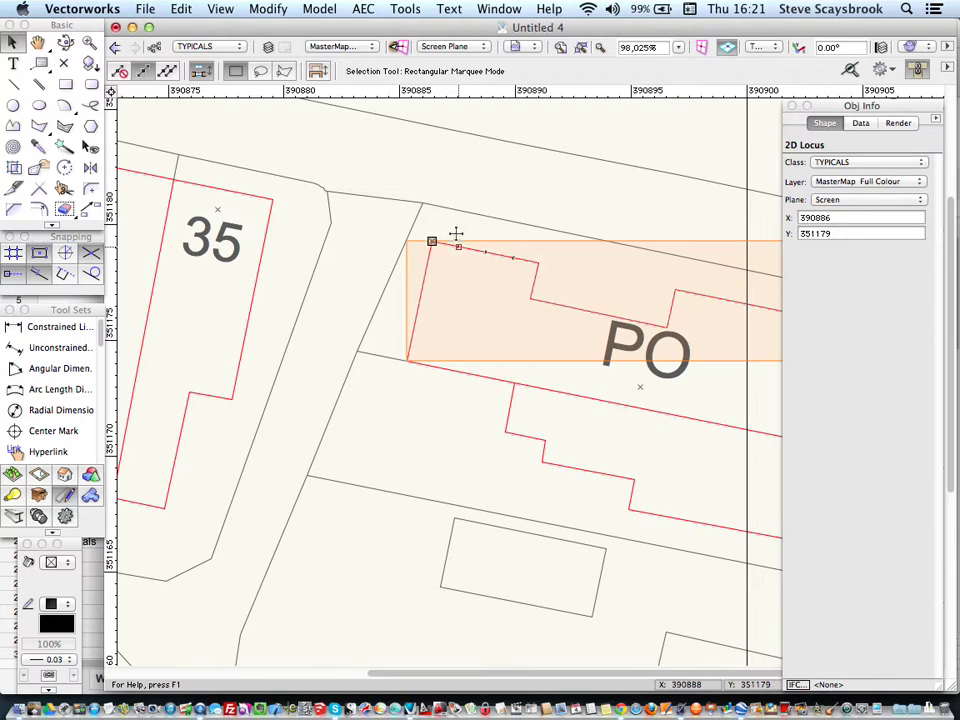
{"action": "left_click", "coordinate": [535, 47]}
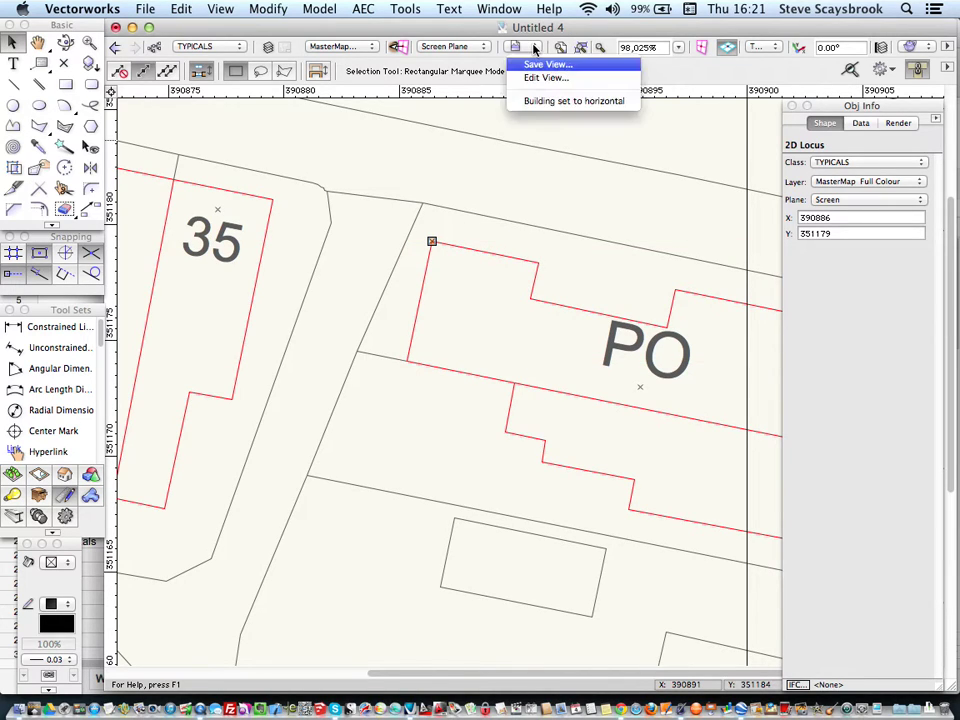
{"action": "left_click", "coordinate": [548, 102]}
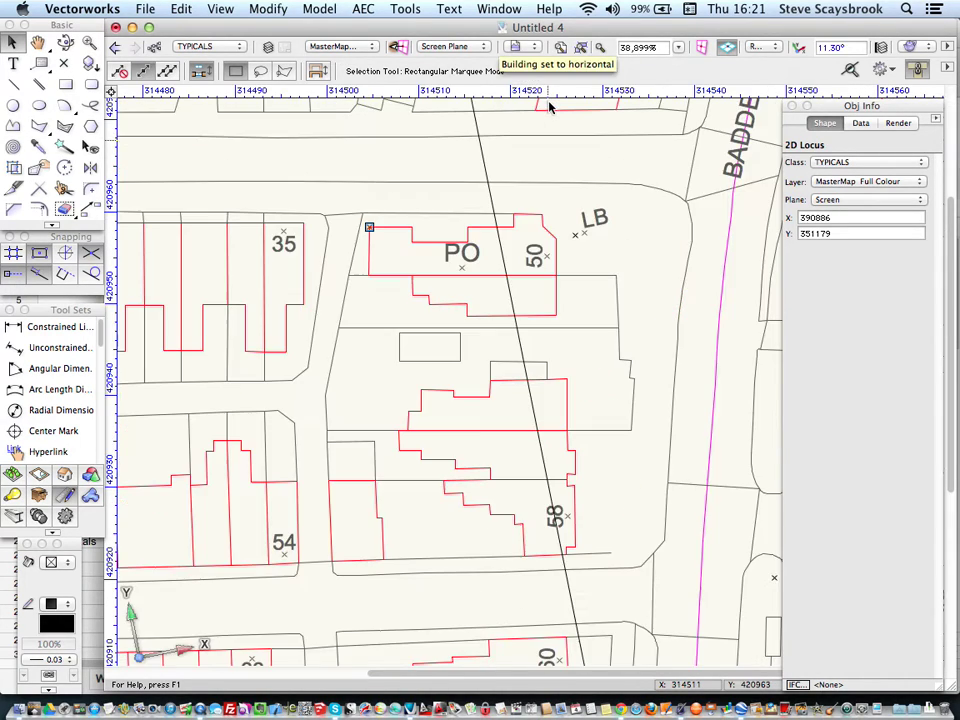
{"action": "scroll", "coordinate": [386, 232], "scroll_direction": "up", "scroll_amount": 2}
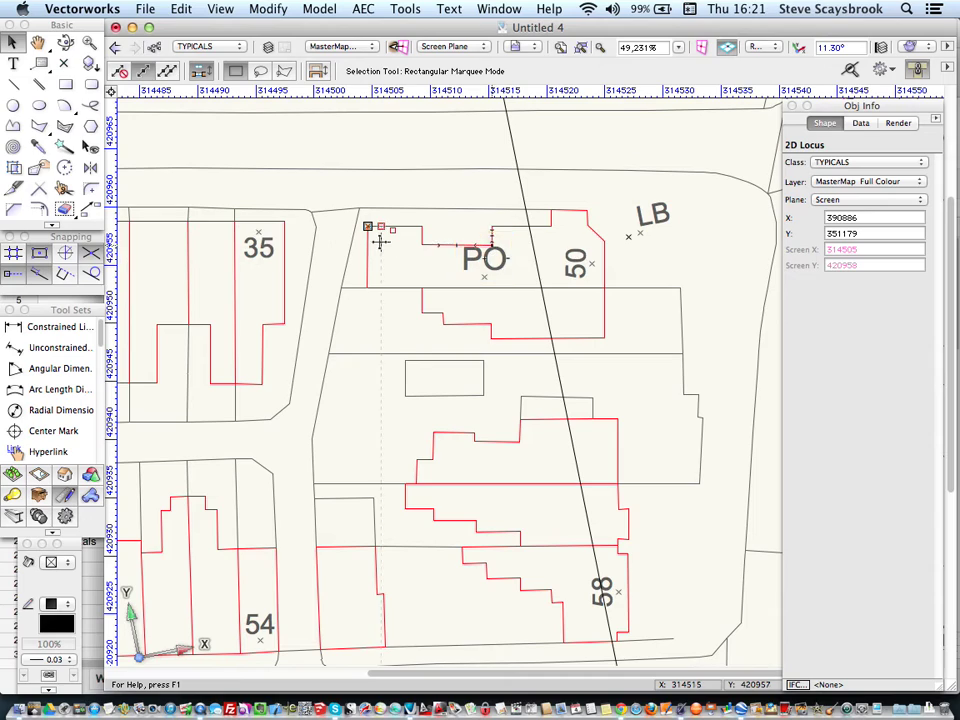
{"action": "left_click", "coordinate": [532, 49]}
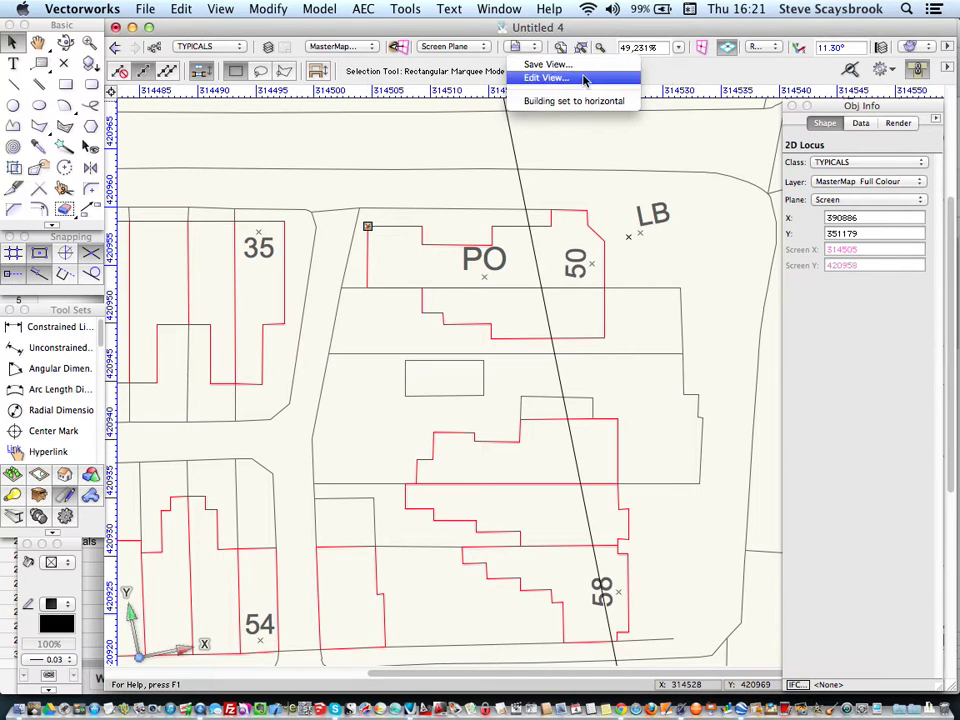
{"action": "left_click", "coordinate": [771, 50]}
{"action": "left_click", "coordinate": [771, 50]}
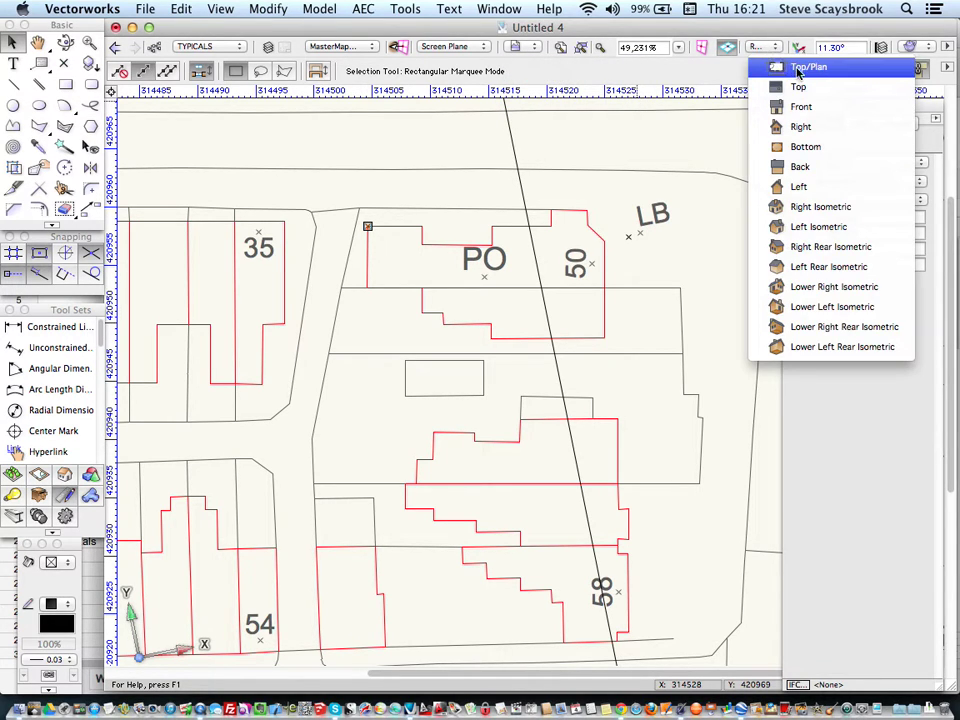
{"action": "left_click", "coordinate": [795, 67]}
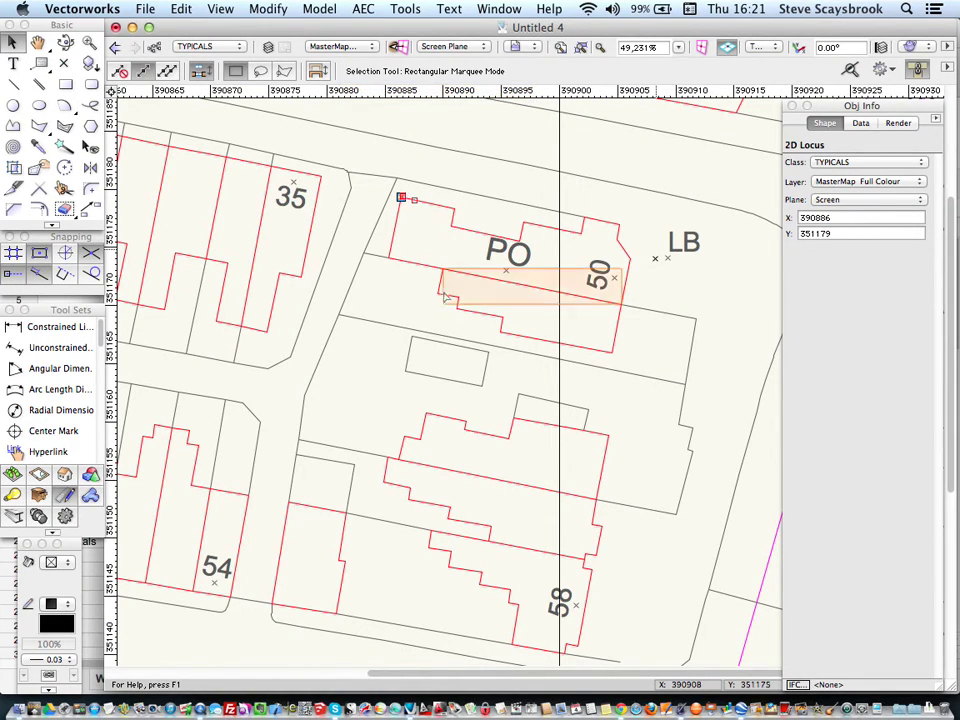
{"action": "scroll", "coordinate": [399, 305], "scroll_direction": "down", "scroll_amount": 2}
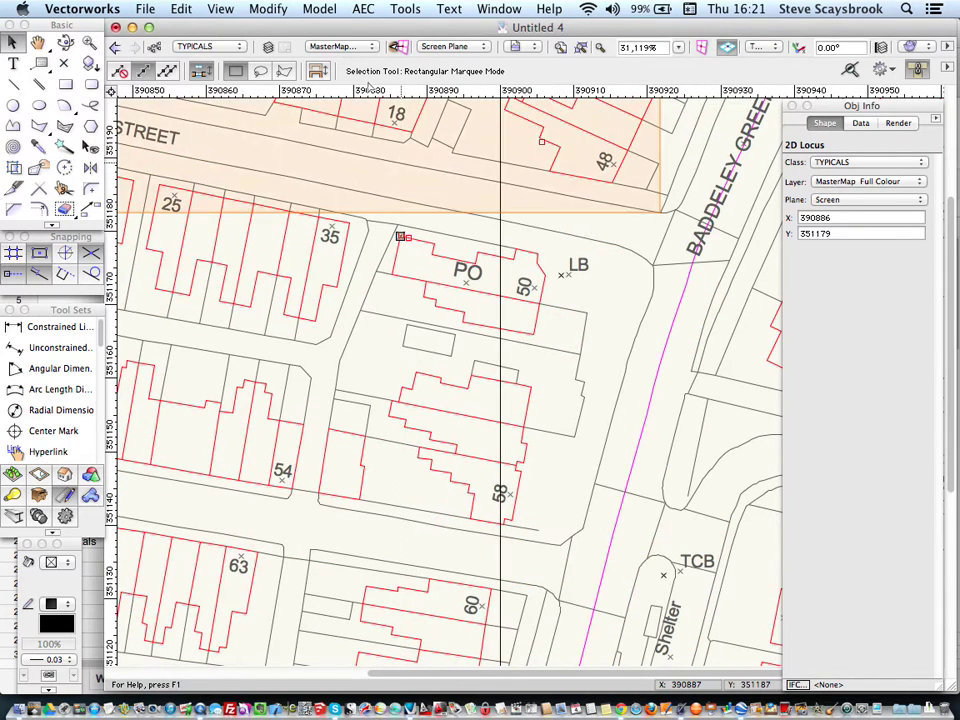
{"action": "left_click", "coordinate": [403, 8]}
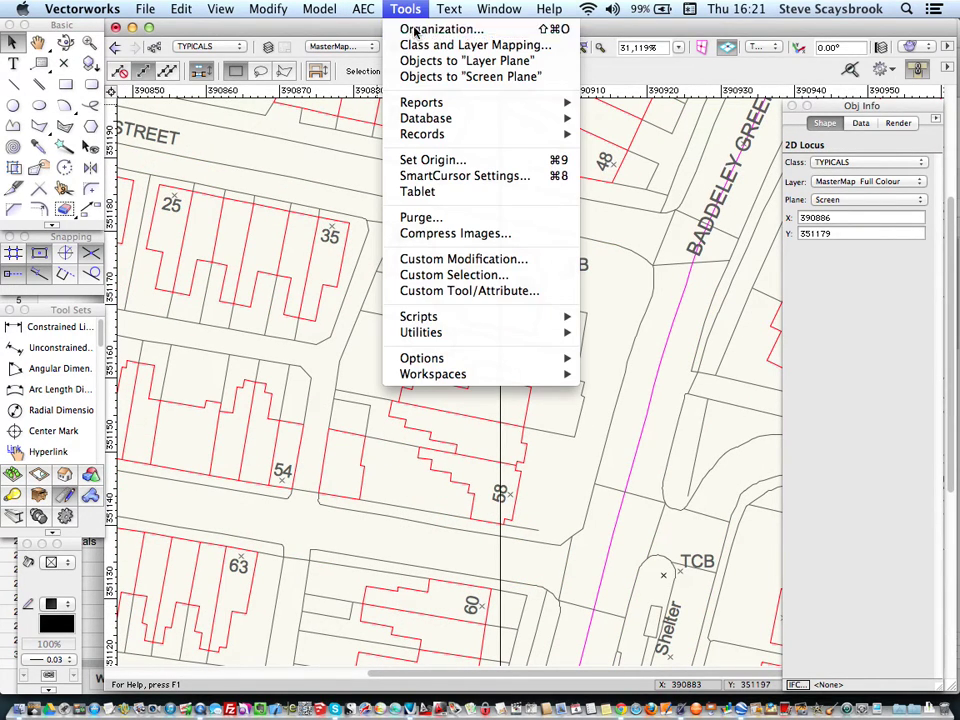
- Give Design Layer-1 a 1:100 scale in the Organization design layers list
{"action": "left_click", "coordinate": [405, 9]}
{"action": "key", "text": "super+shift+o"}
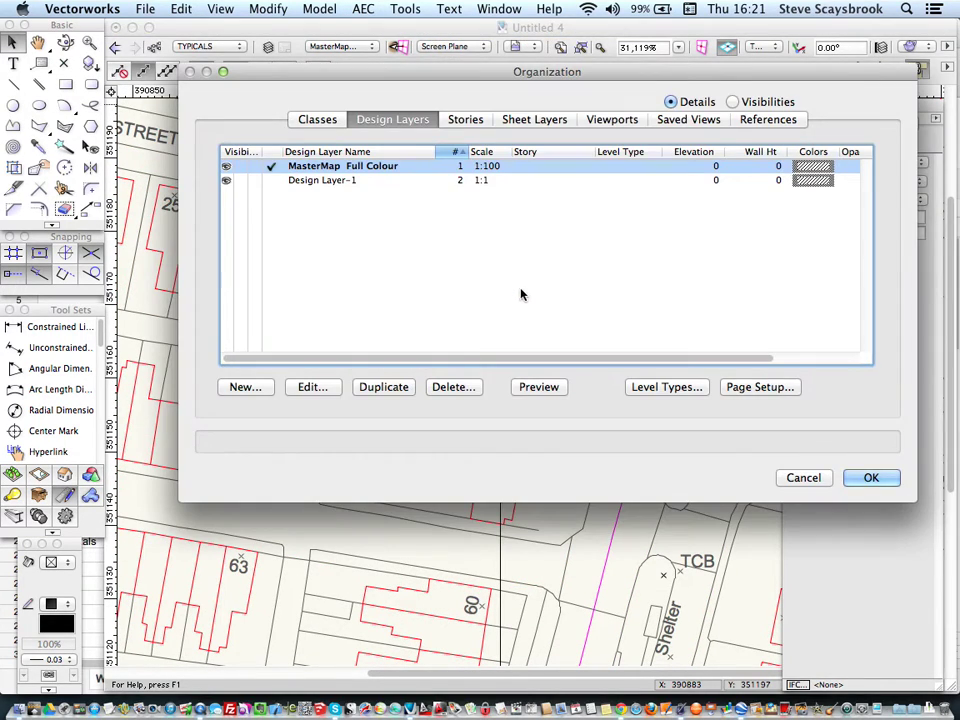
{"action": "left_click", "coordinate": [317, 181]}
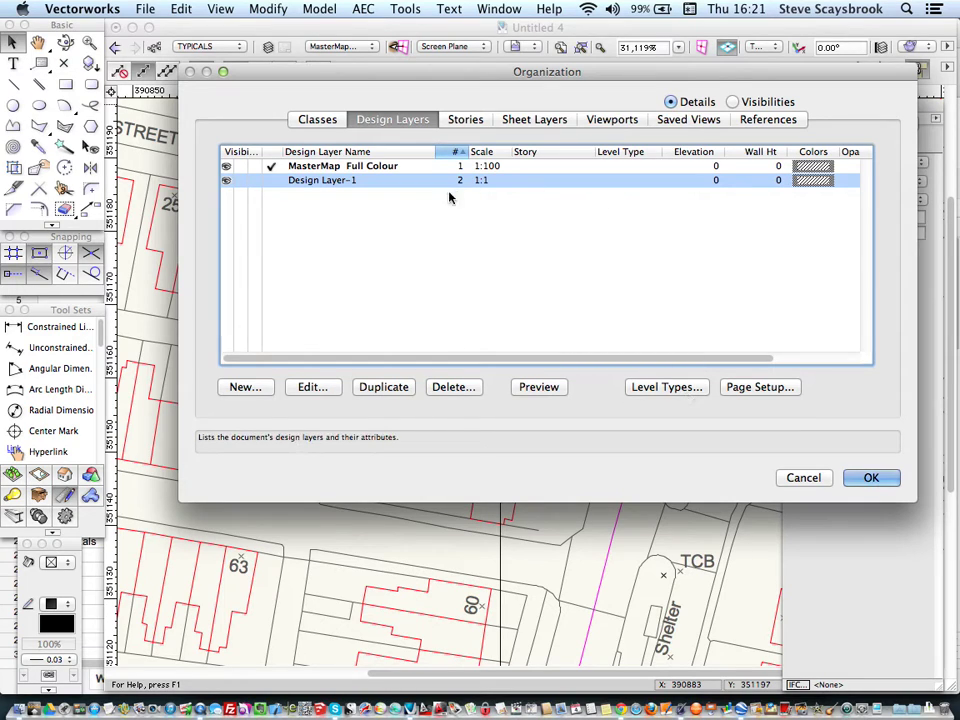
{"action": "double_click", "coordinate": [349, 181]}
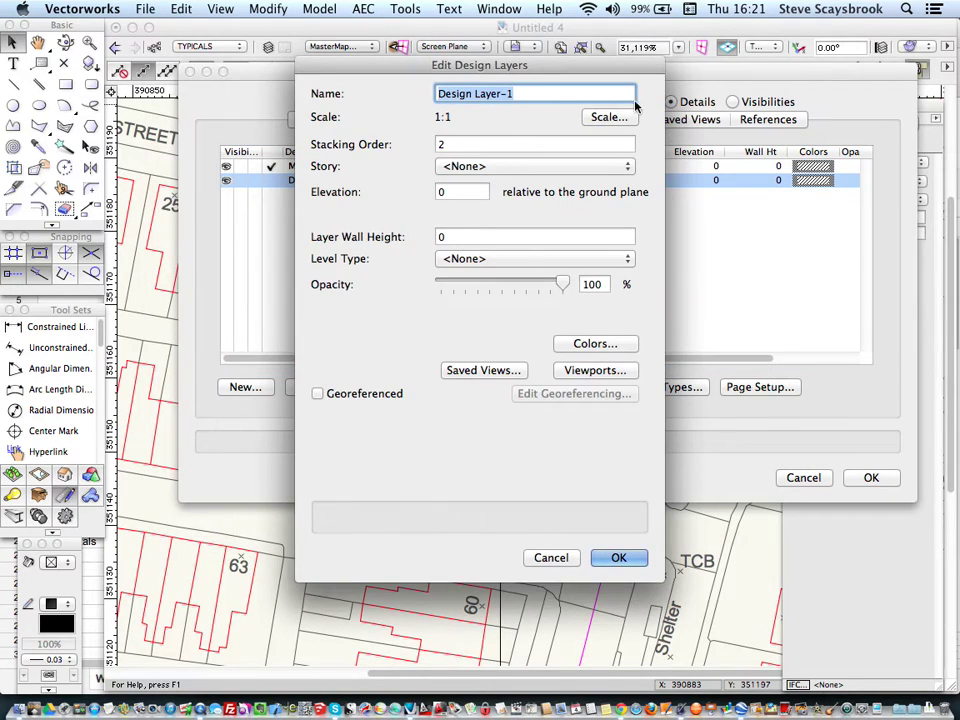
{"action": "left_click", "coordinate": [610, 117]}
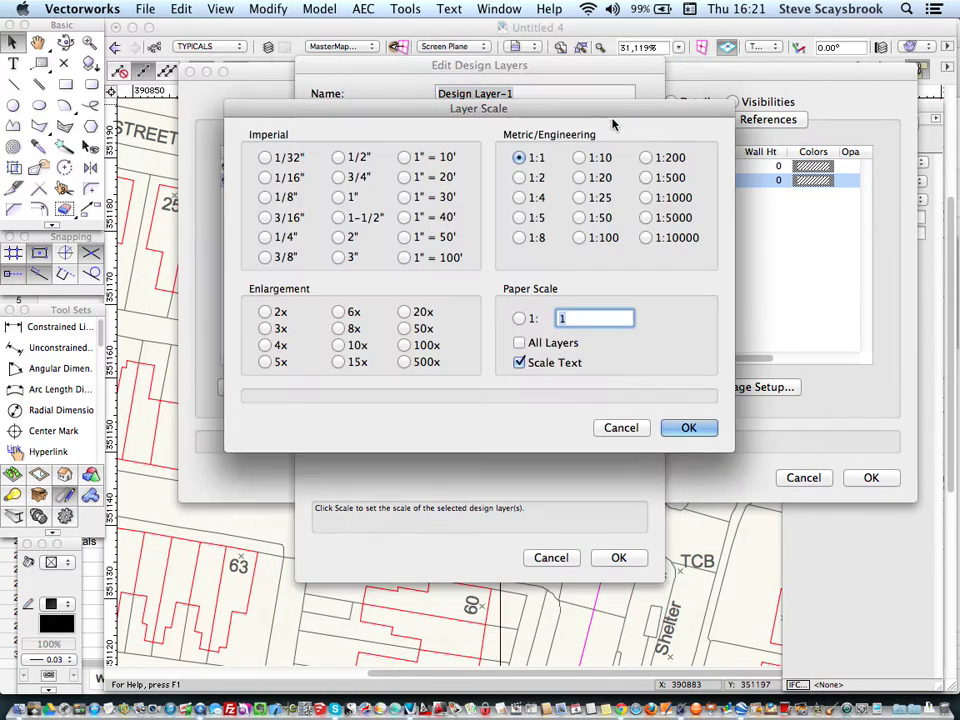
{"action": "left_click", "coordinate": [580, 237]}
{"action": "left_click", "coordinate": [688, 428]}
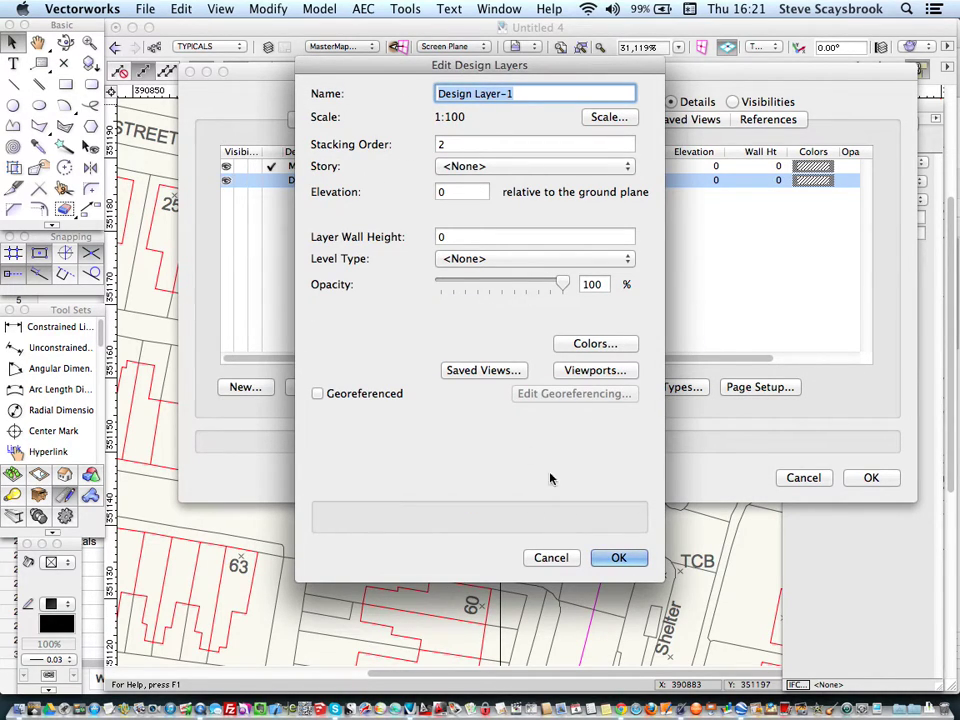
{"action": "left_click", "coordinate": [617, 560]}
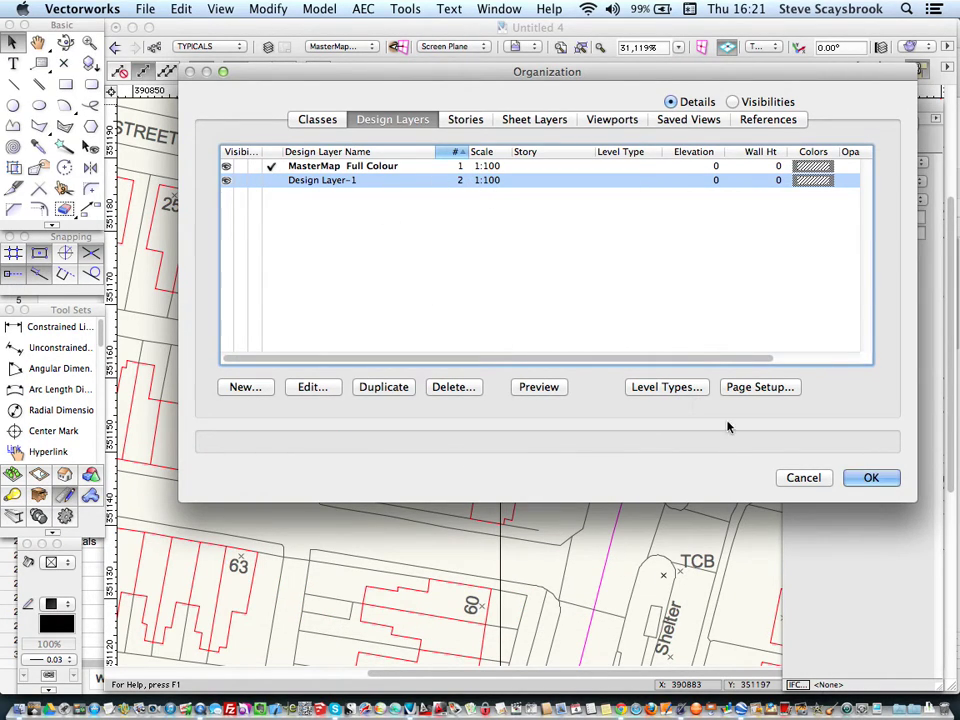
{"action": "left_click", "coordinate": [871, 477]}
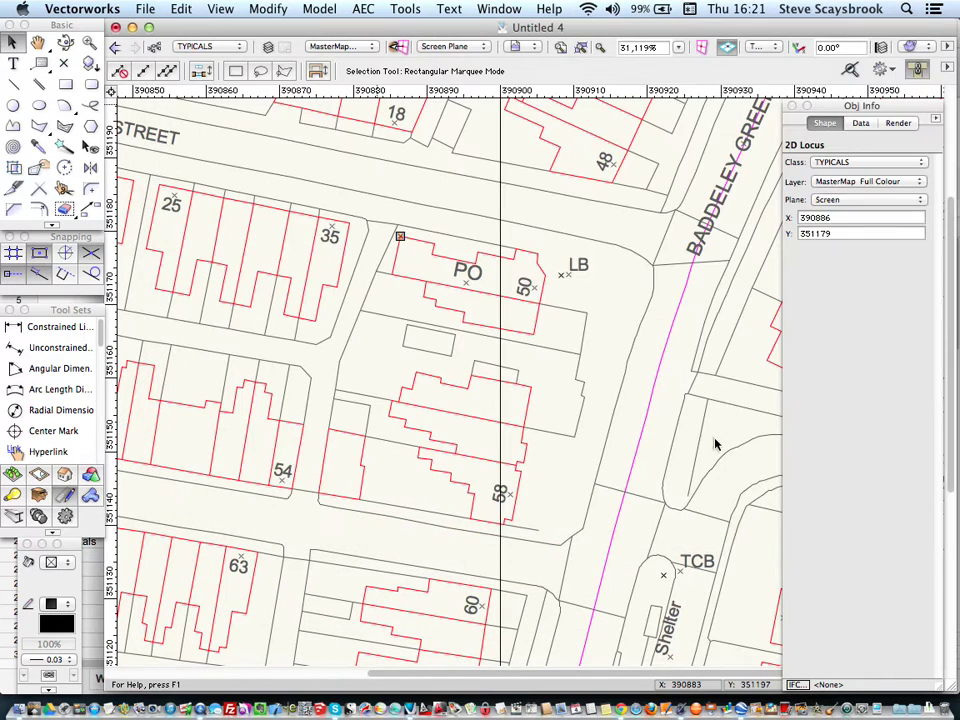
{"action": "left_click", "coordinate": [343, 46]}
{"action": "left_click", "coordinate": [365, 105]}
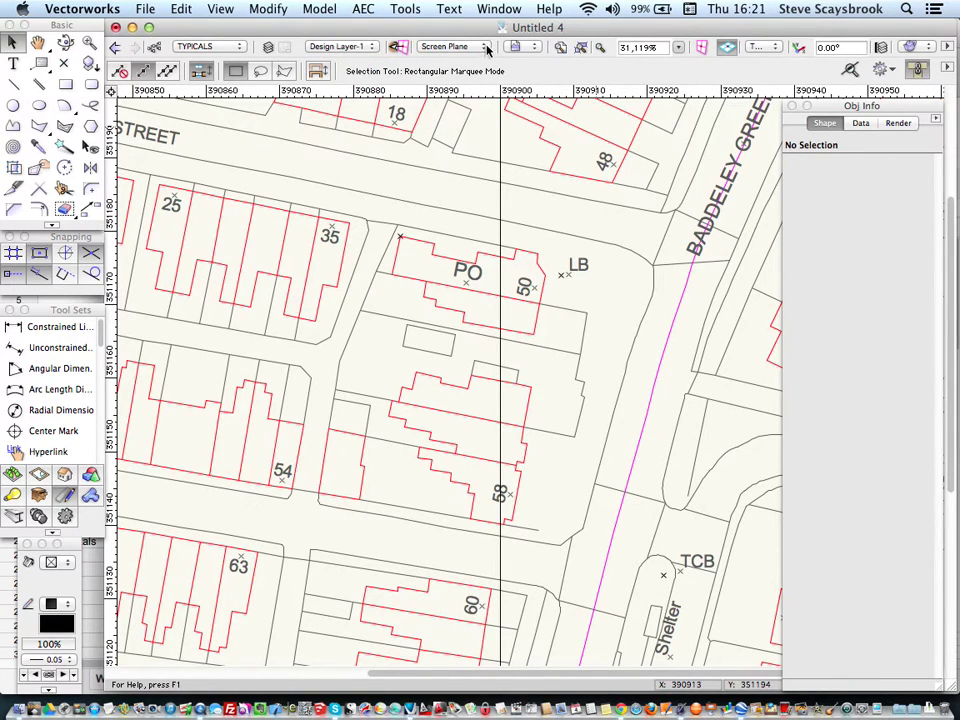
{"action": "left_click", "coordinate": [519, 47]}
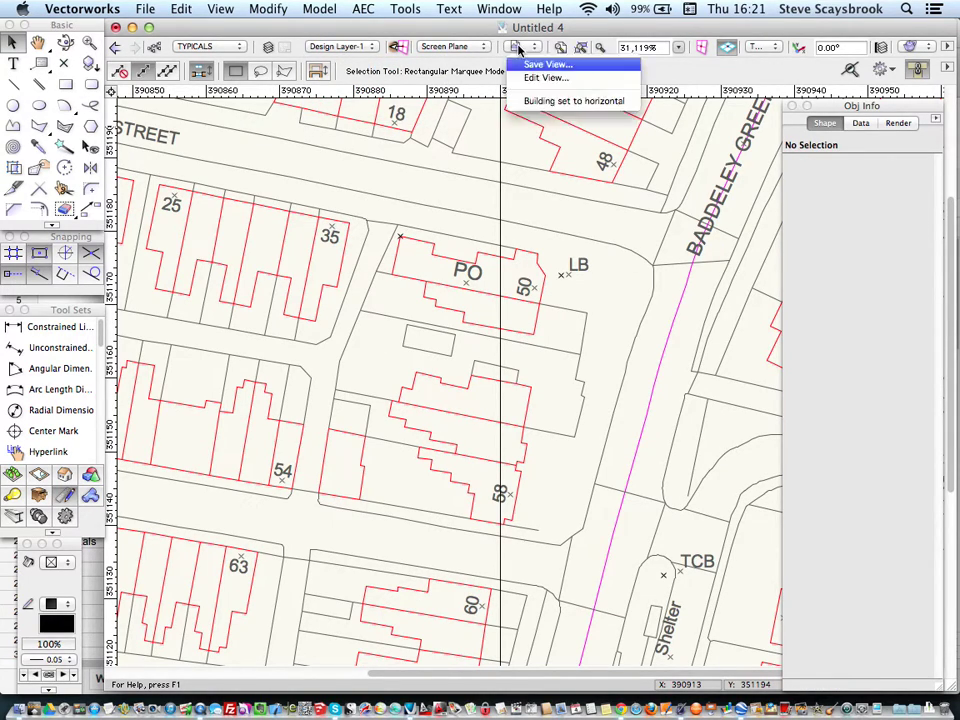
{"action": "left_click", "coordinate": [553, 101]}
{"action": "left_click", "coordinate": [374, 228]}
{"action": "scroll", "coordinate": [398, 283], "scroll_direction": "up", "scroll_amount": 5}
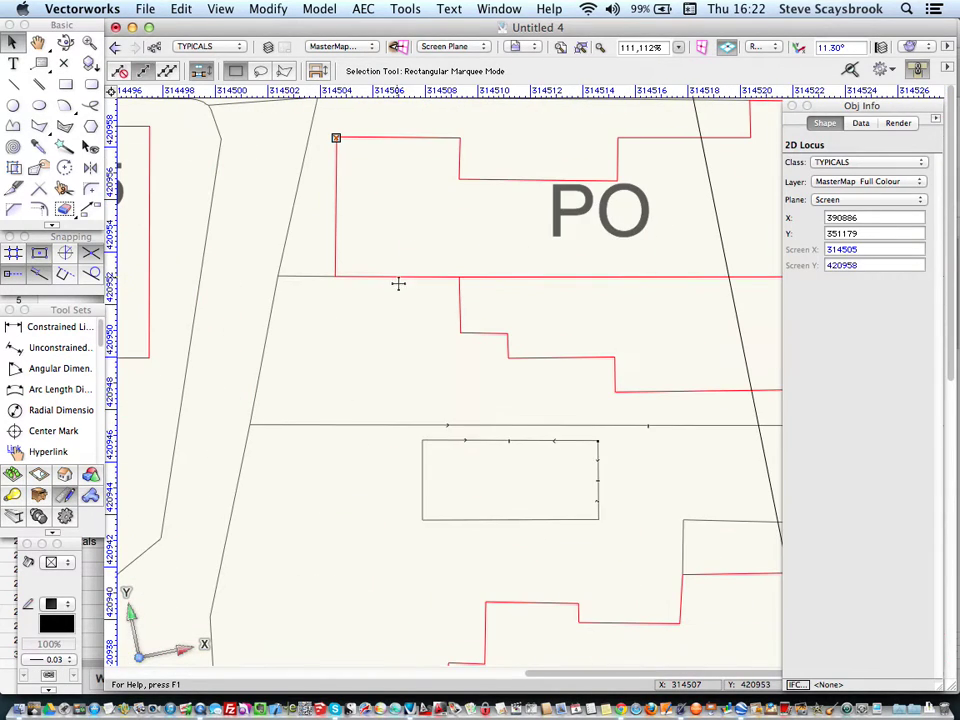
{"action": "scroll", "coordinate": [460, 224], "scroll_direction": "down", "scroll_amount": 5}
{"action": "scroll", "coordinate": [480, 250], "scroll_direction": "up", "scroll_amount": 2}
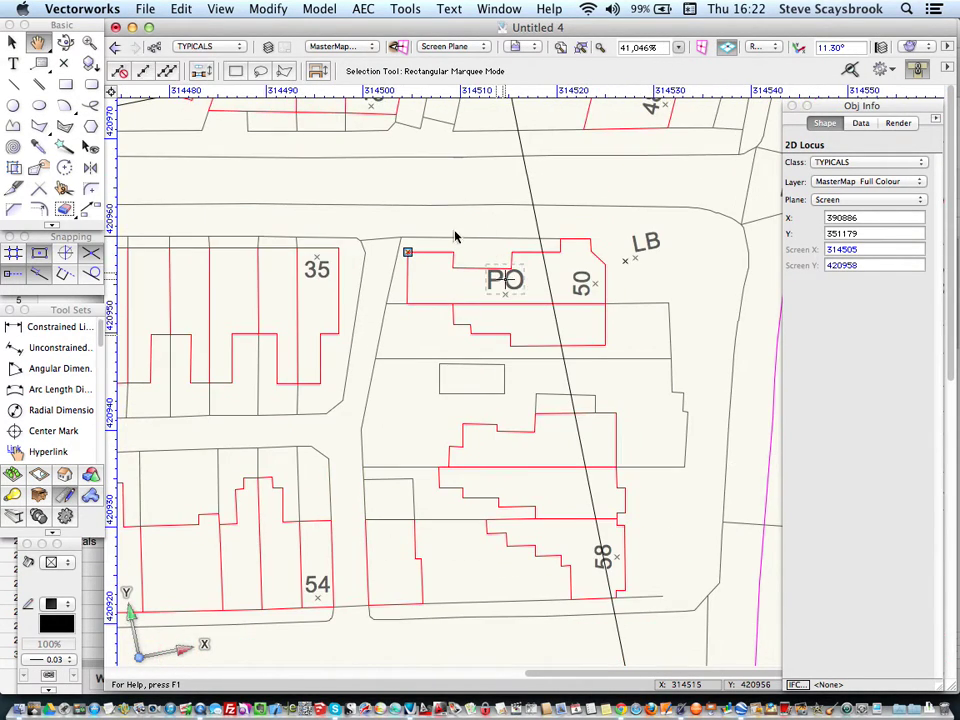
{"action": "scroll", "coordinate": [487, 278], "scroll_direction": "up", "scroll_amount": 4}
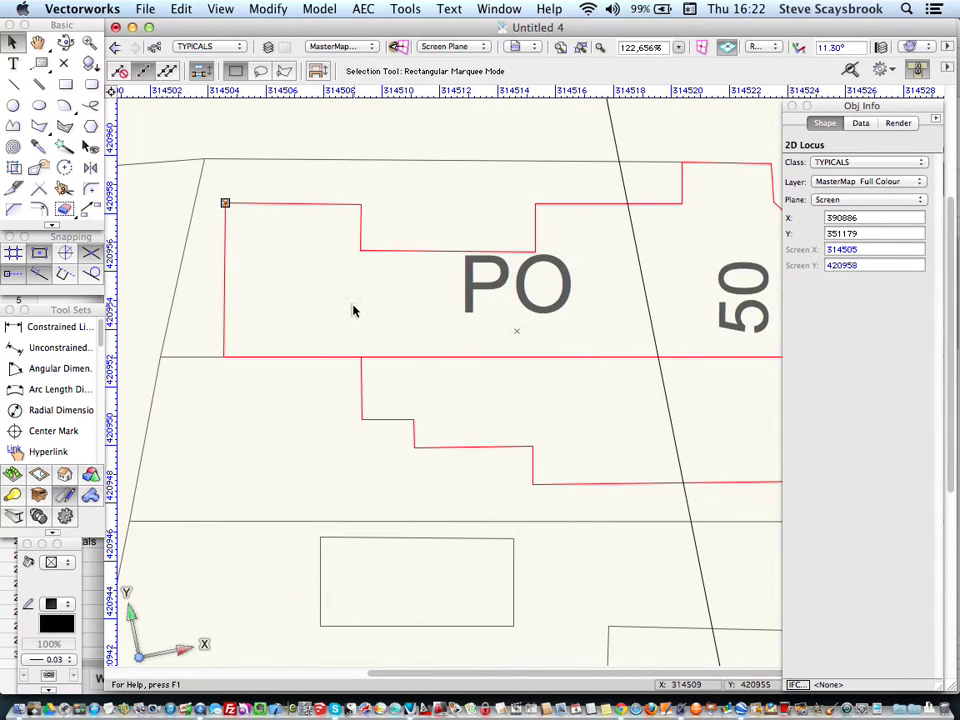
{"action": "scroll", "coordinate": [354, 308], "scroll_direction": "down", "scroll_amount": 3}
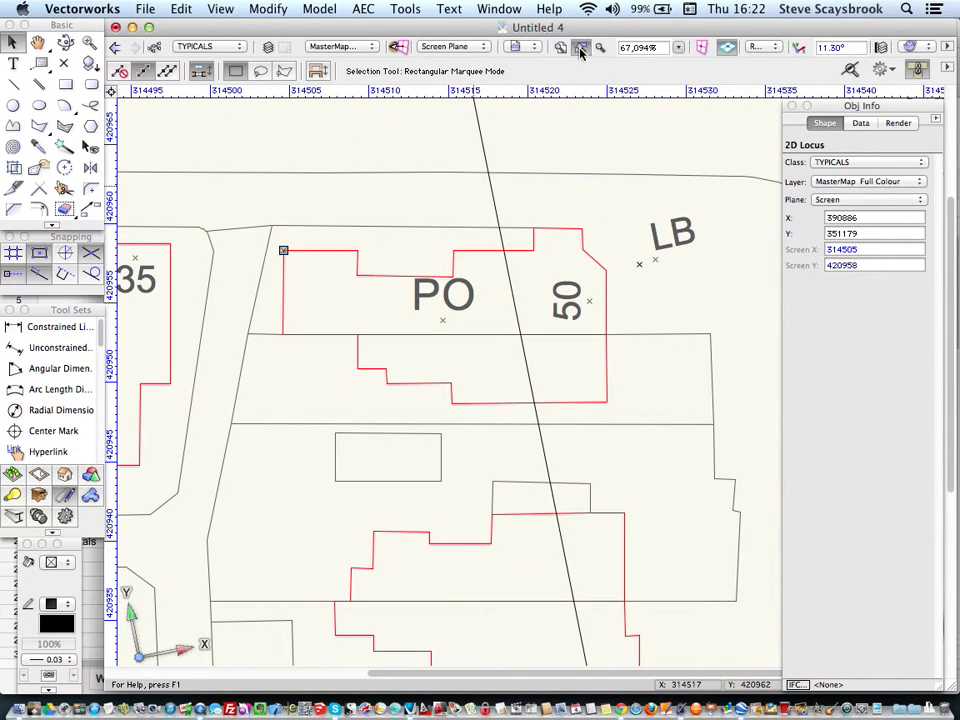
{"action": "left_click", "coordinate": [765, 47]}
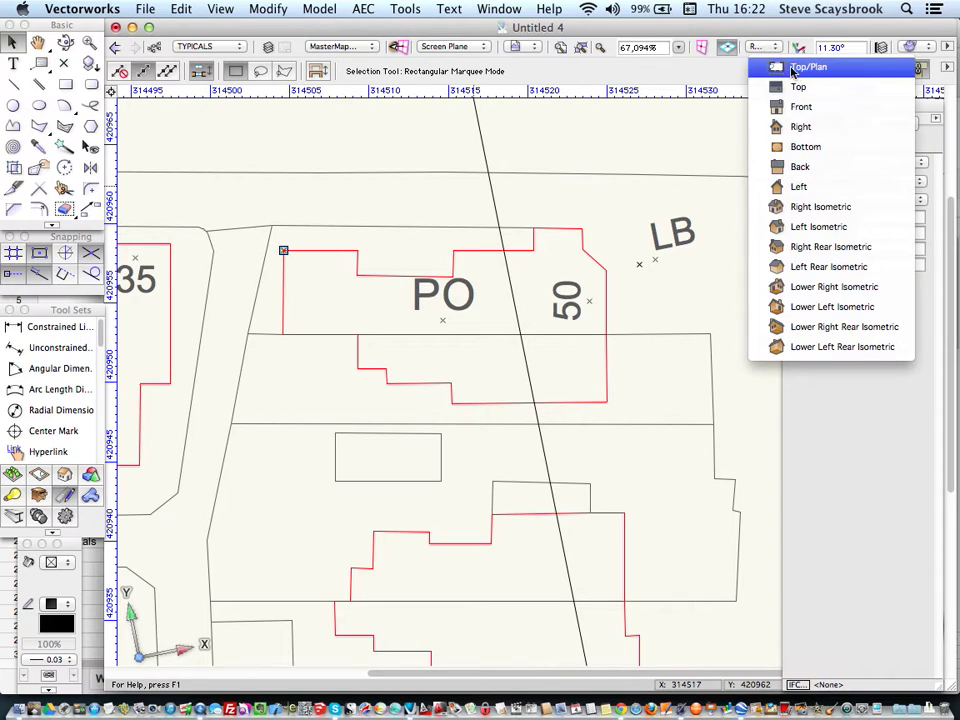
{"action": "left_click", "coordinate": [795, 67]}
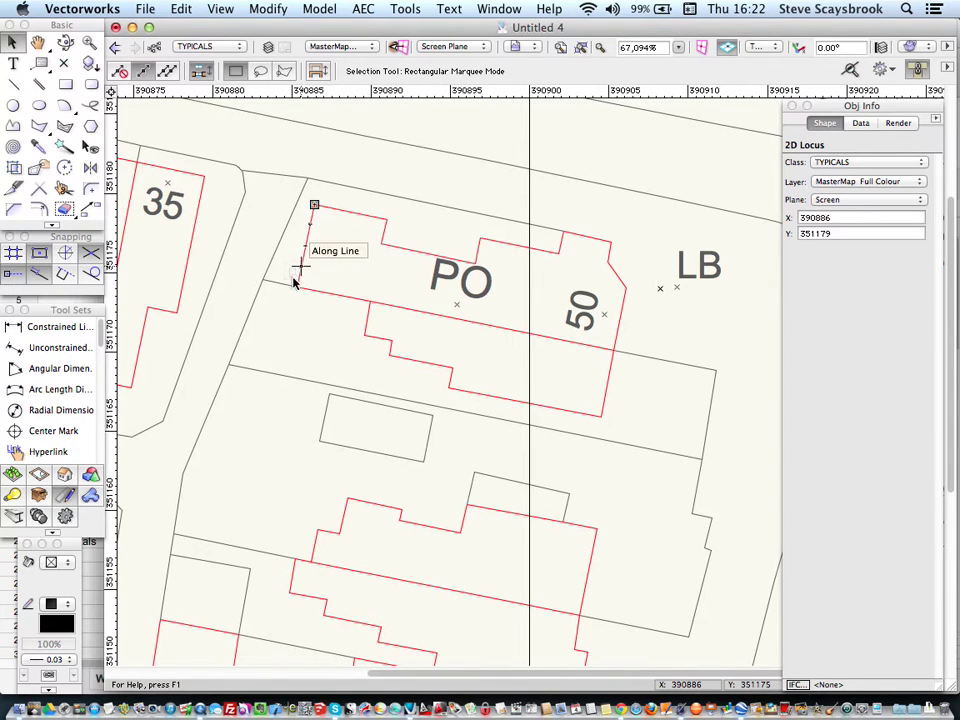
{"action": "scroll", "coordinate": [275, 363], "scroll_direction": "down", "scroll_amount": 2}
{"action": "scroll", "coordinate": [275, 363], "scroll_direction": "down", "scroll_amount": 2}
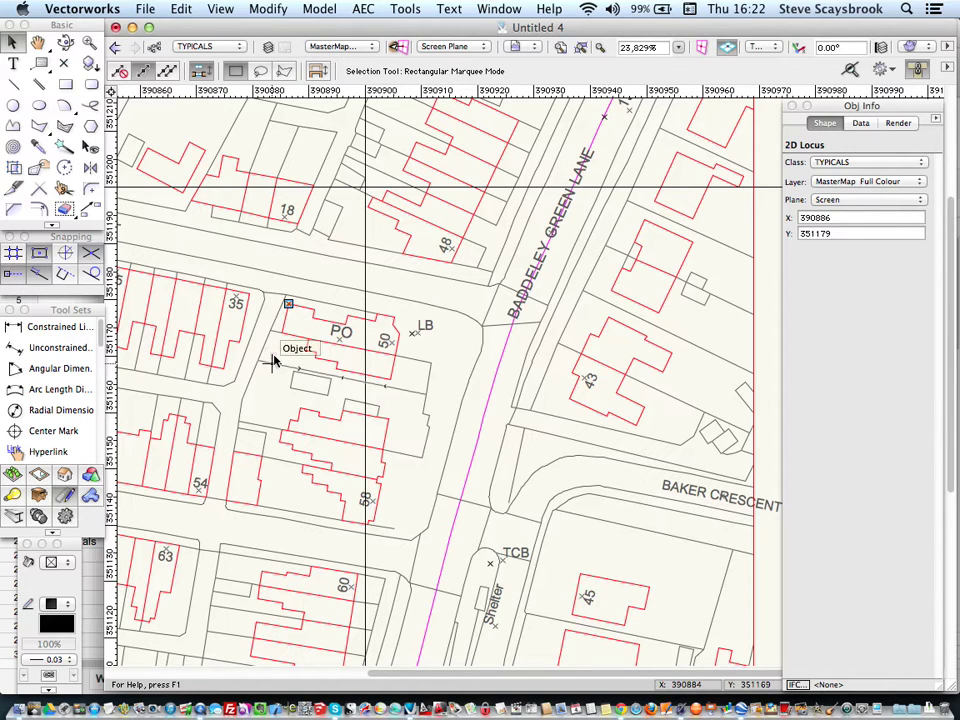
{"action": "scroll", "coordinate": [386, 390], "scroll_direction": "down", "scroll_amount": 4}
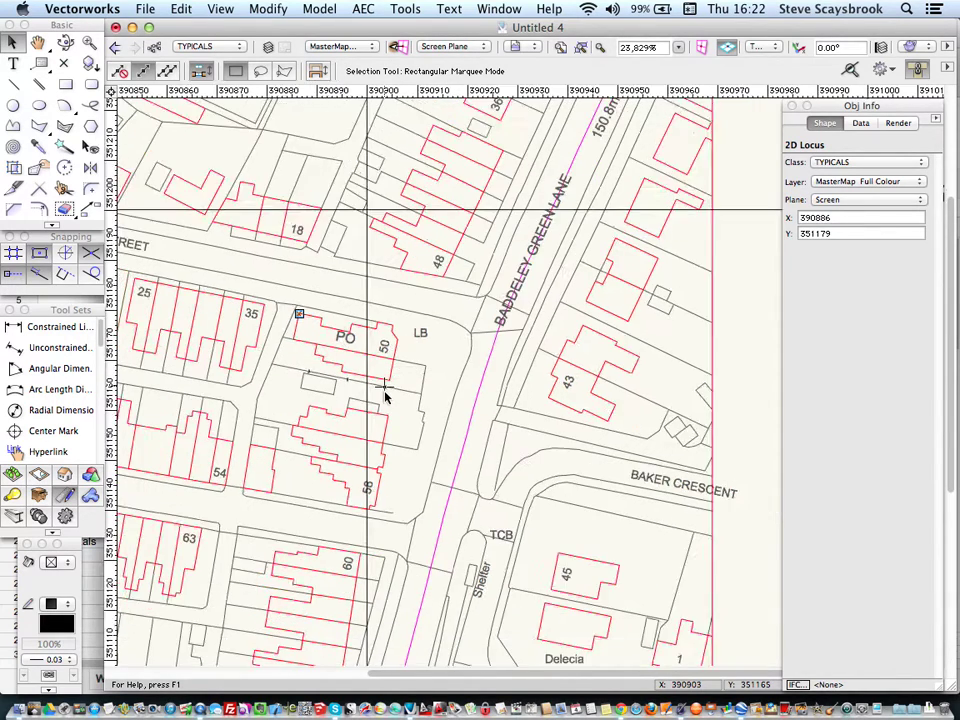
{"action": "scroll", "coordinate": [420, 342], "scroll_direction": "up", "scroll_amount": 3}
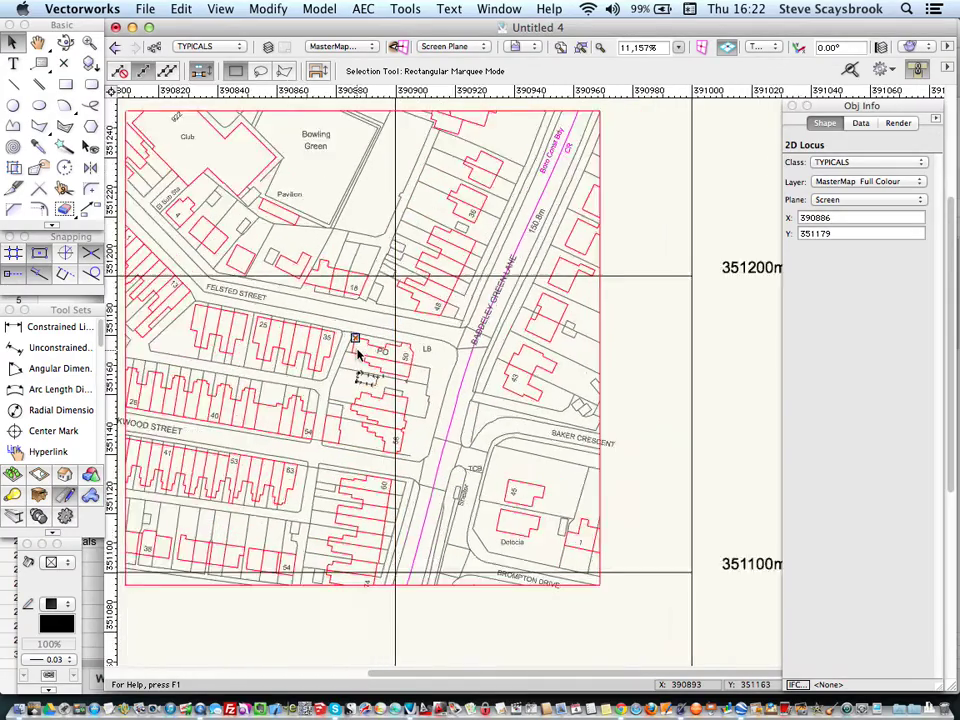
{"action": "scroll", "coordinate": [390, 360], "scroll_direction": "down", "scroll_amount": 4}
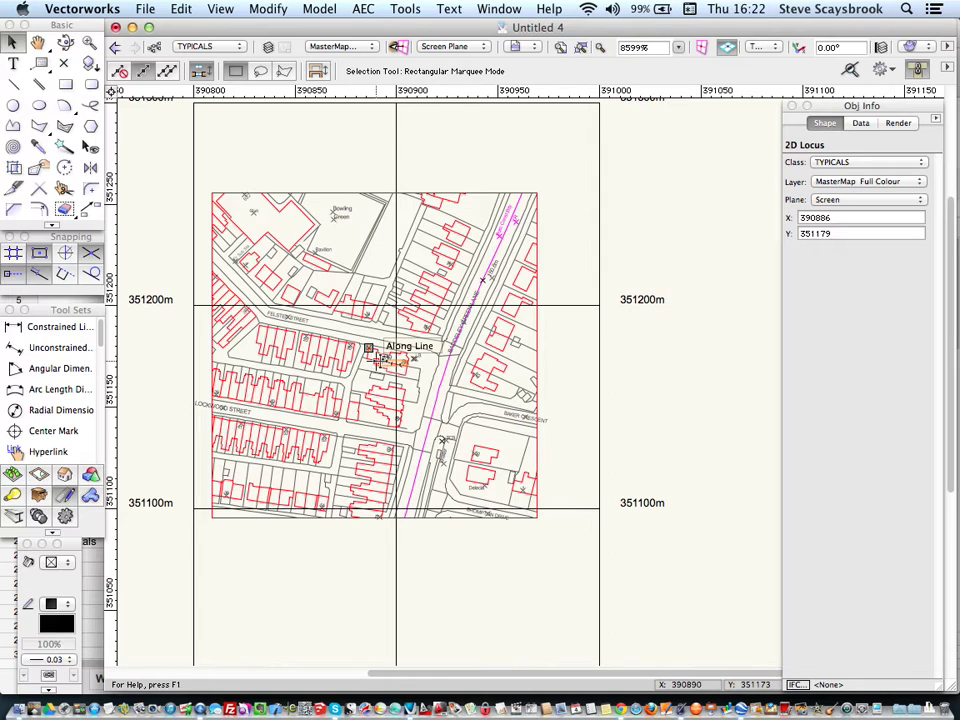
{"action": "scroll", "coordinate": [378, 358], "scroll_direction": "up", "scroll_amount": 3}
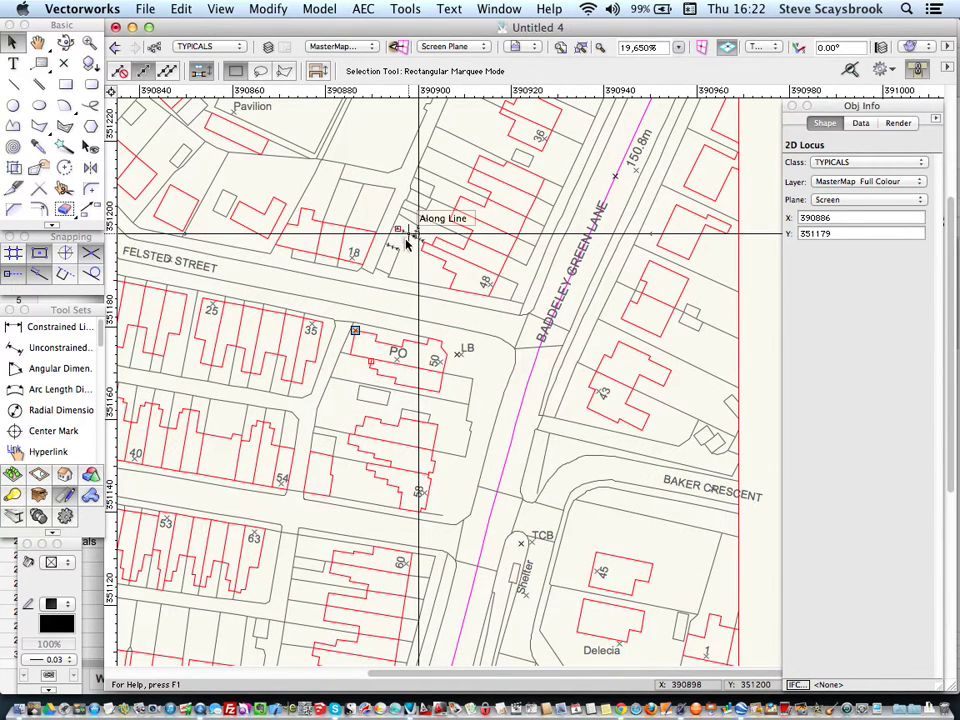
{"action": "scroll", "coordinate": [360, 357], "scroll_direction": "up", "scroll_amount": 1}
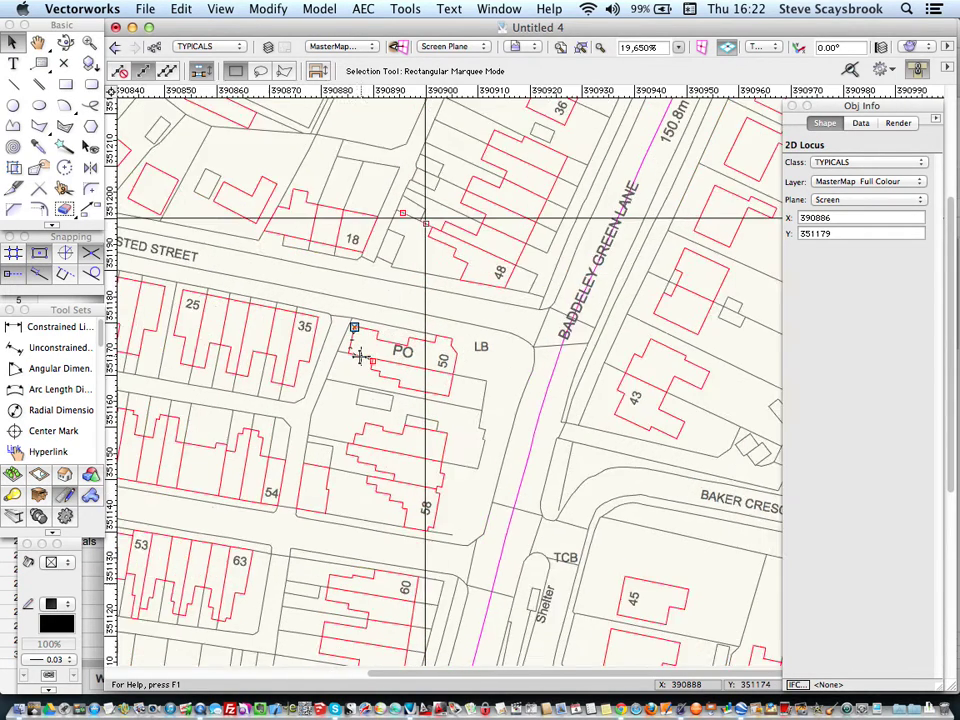
{"action": "scroll", "coordinate": [360, 357], "scroll_direction": "up", "scroll_amount": 2}
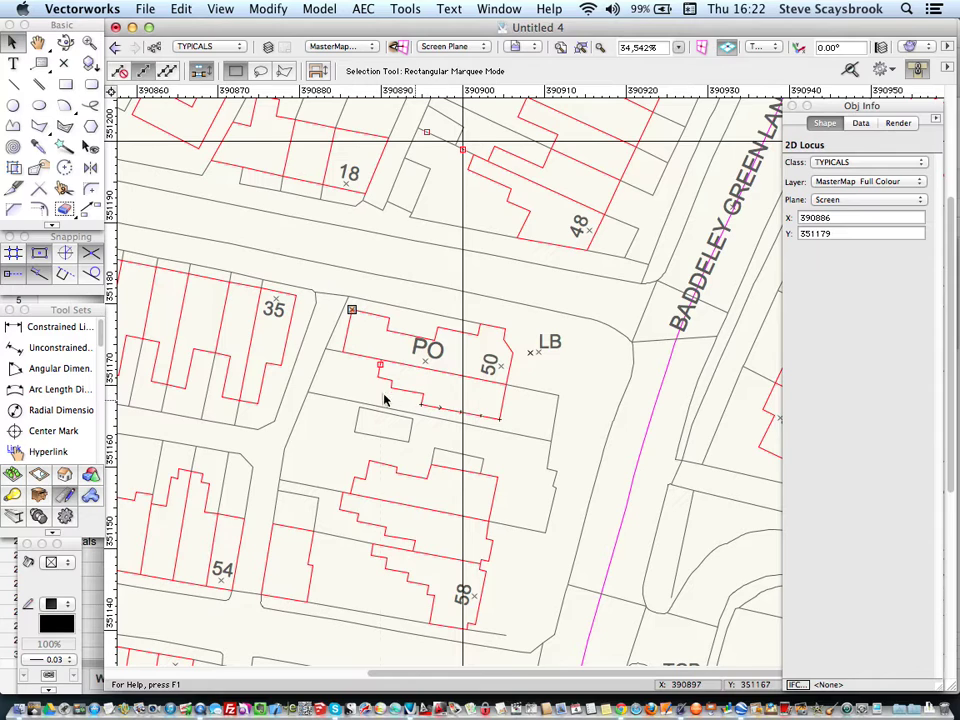
{"action": "scroll", "coordinate": [354, 393], "scroll_direction": "down", "scroll_amount": 2}
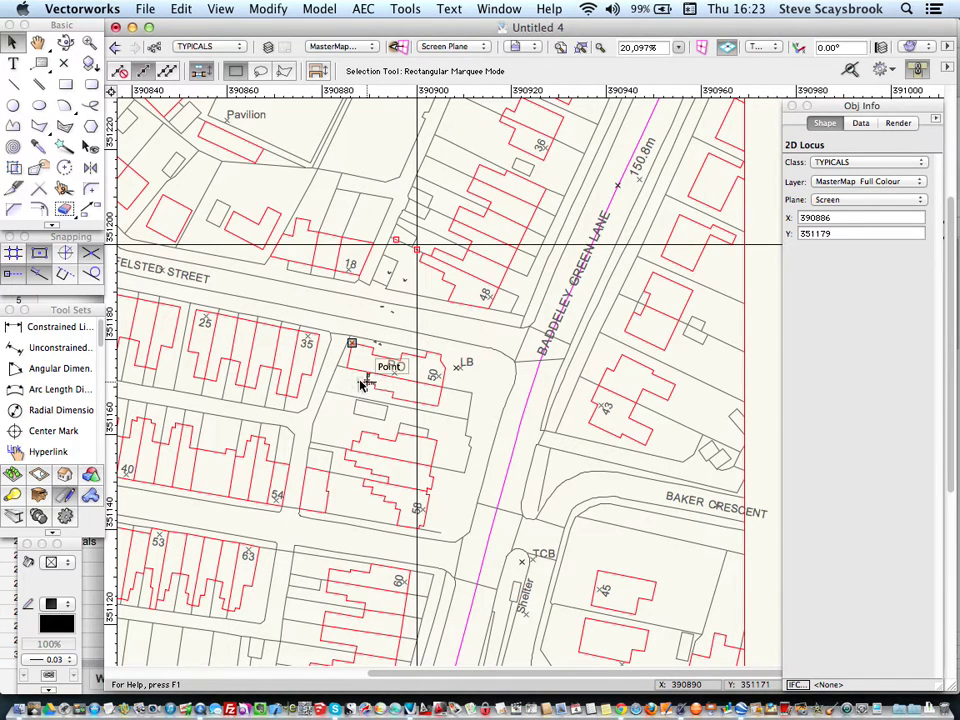
{"action": "left_click", "coordinate": [516, 47]}
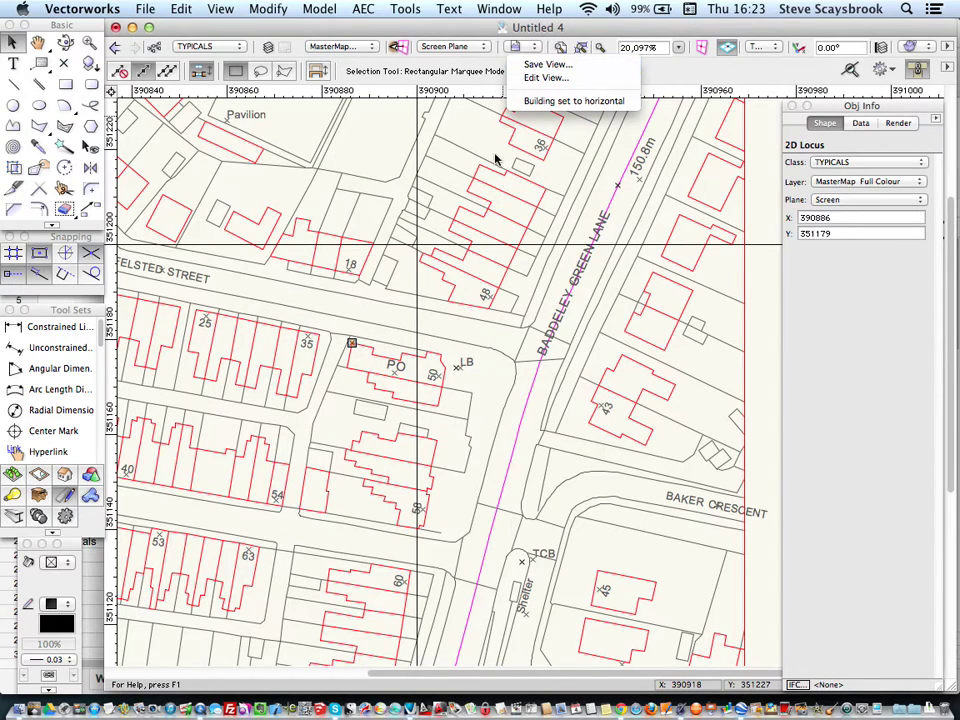
{"action": "left_click", "coordinate": [377, 318]}
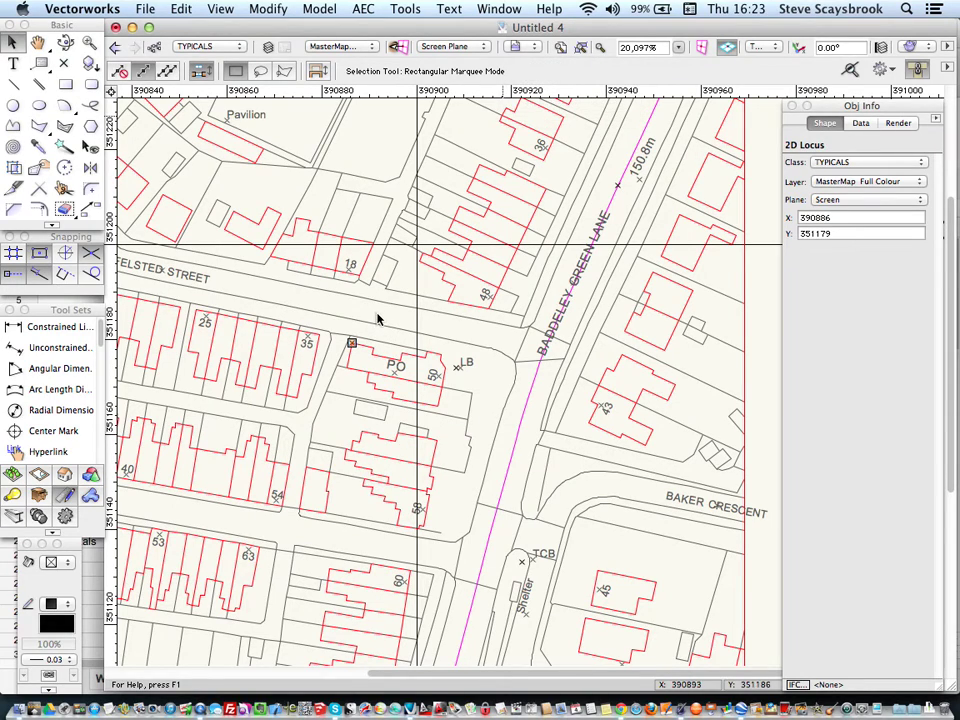